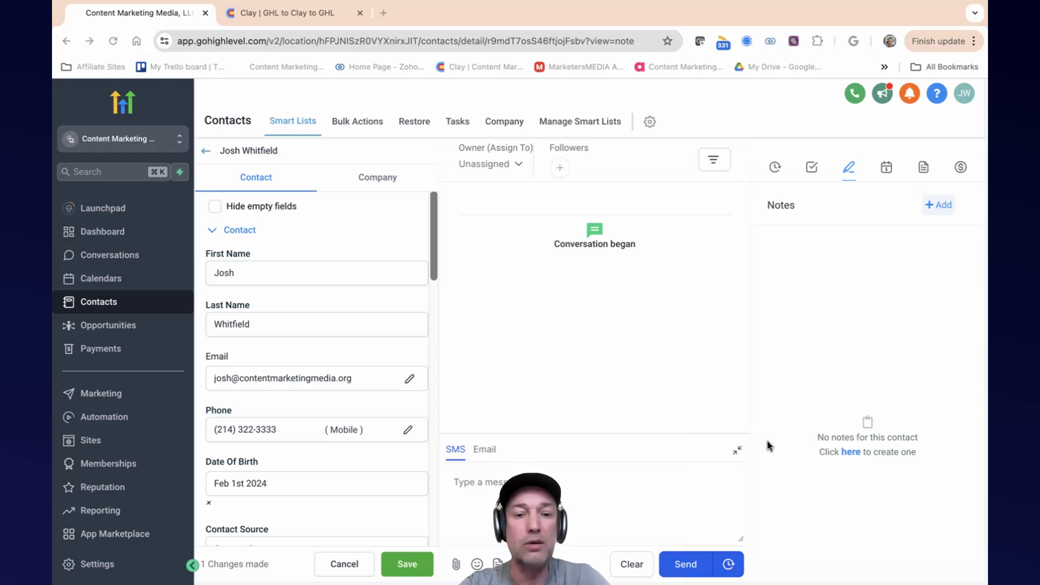
Open the clay.com website in a new browser tab
{"action": "left_click", "coordinate": [385, 15]}
{"action": "type", "text": "clay.com"}
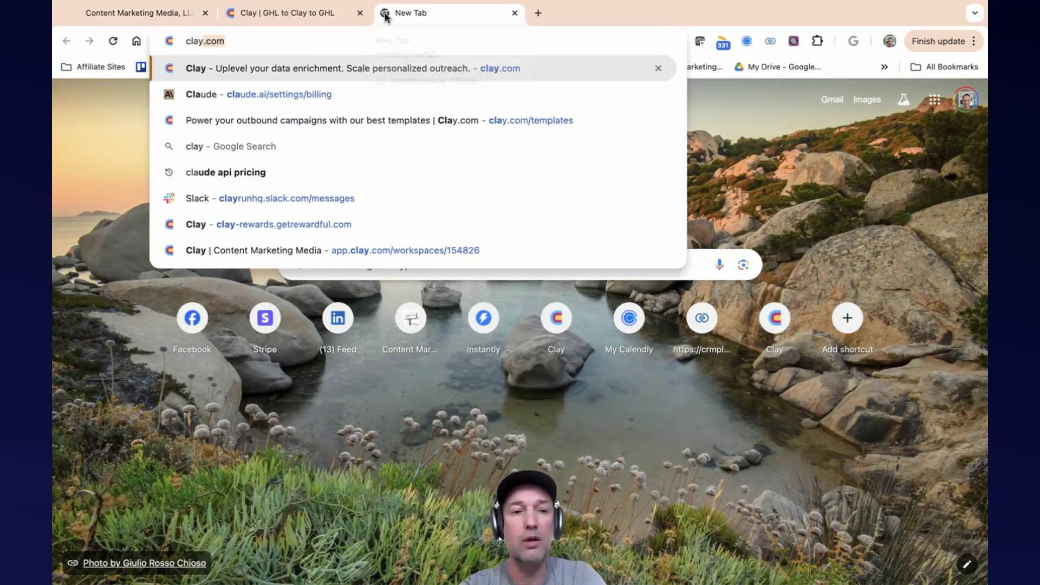
{"action": "key", "text": "Return"}
{"action": "mouse_move", "coordinate": [386, 99]}
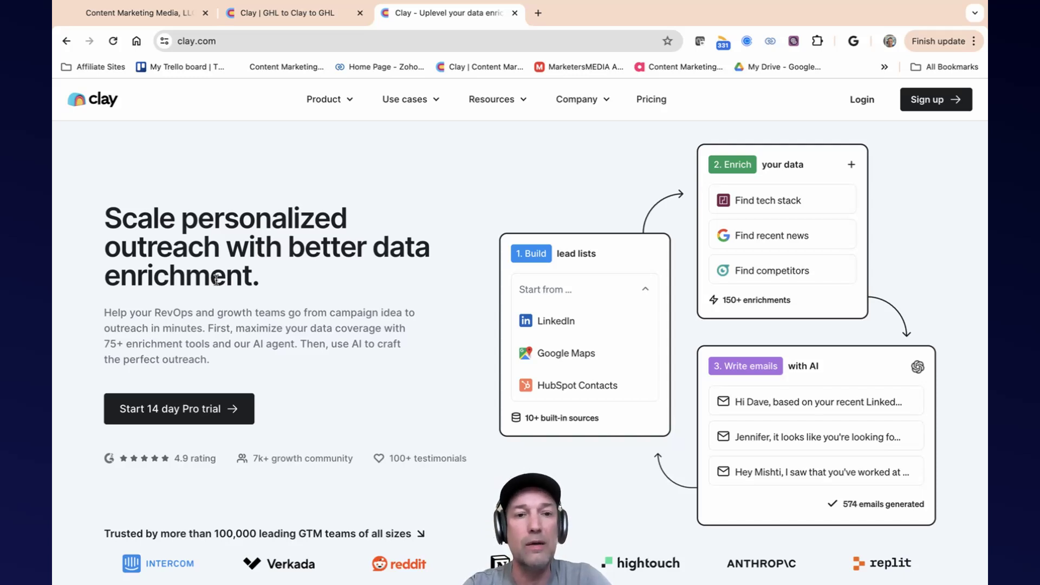
Switch to the GHL to Clay to GHL table in Clay and examine its columns from the contact details through Total Cost
{"action": "left_click", "coordinate": [296, 15]}
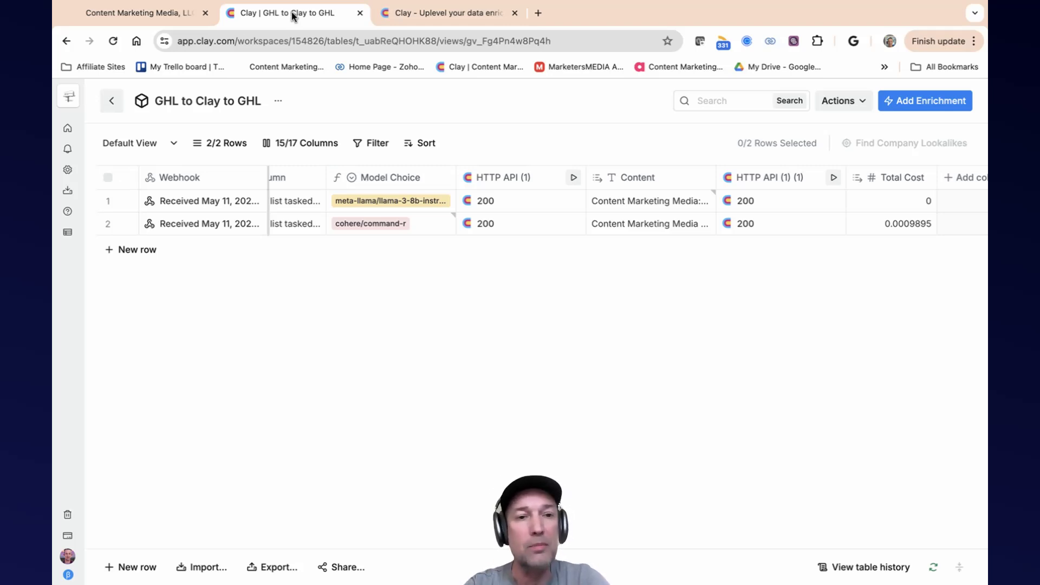
{"action": "left_click", "coordinate": [176, 16]}
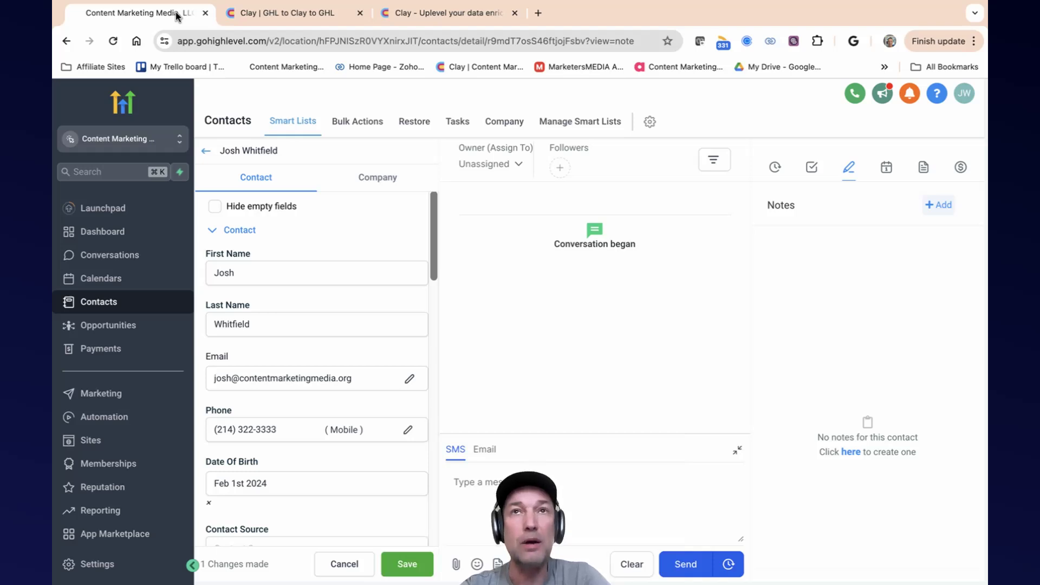
{"action": "left_click", "coordinate": [281, 20]}
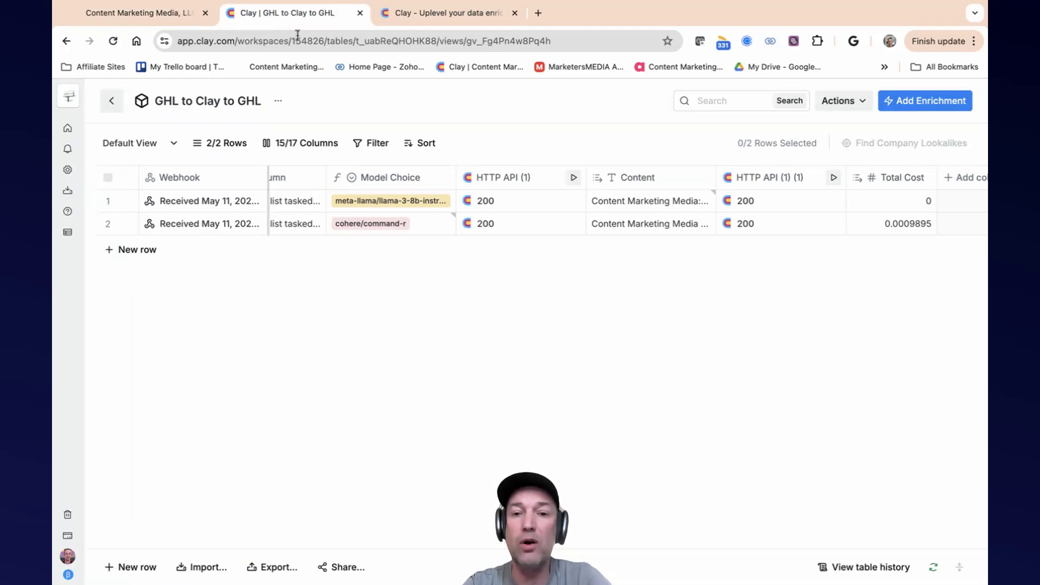
{"action": "scroll", "coordinate": [633, 225], "scroll_direction": "right", "scroll_amount": 1}
{"action": "scroll", "coordinate": [633, 226], "scroll_direction": "left", "scroll_amount": 3}
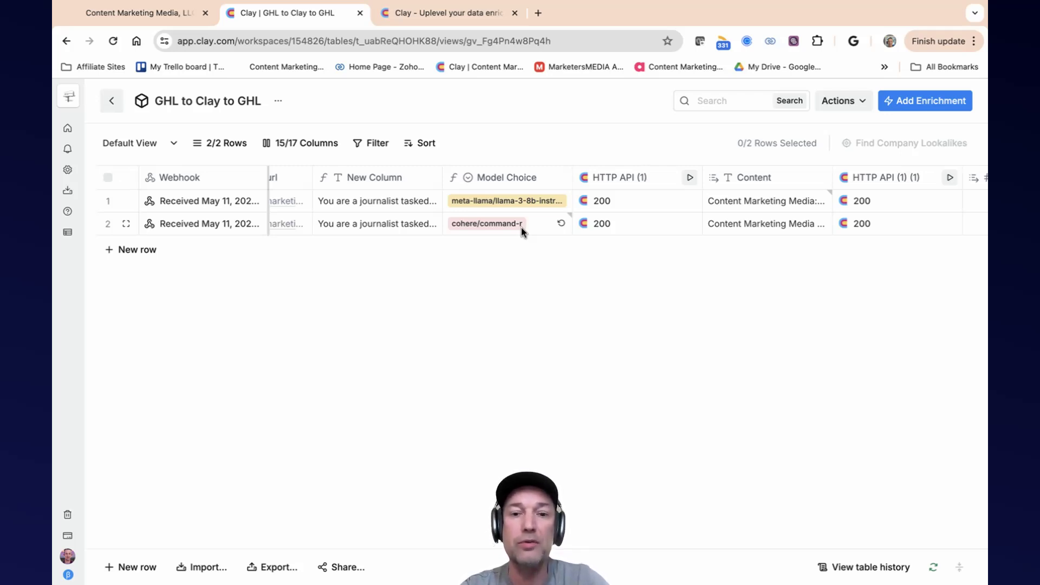
{"action": "scroll", "coordinate": [521, 227], "scroll_direction": "left", "scroll_amount": 10}
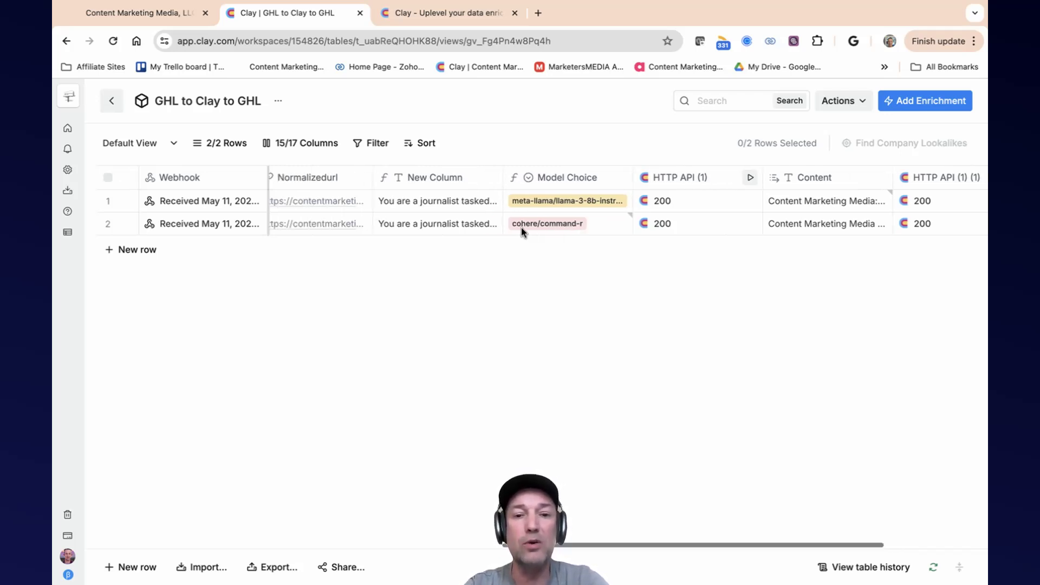
{"action": "scroll", "coordinate": [521, 228], "scroll_direction": "left", "scroll_amount": 5}
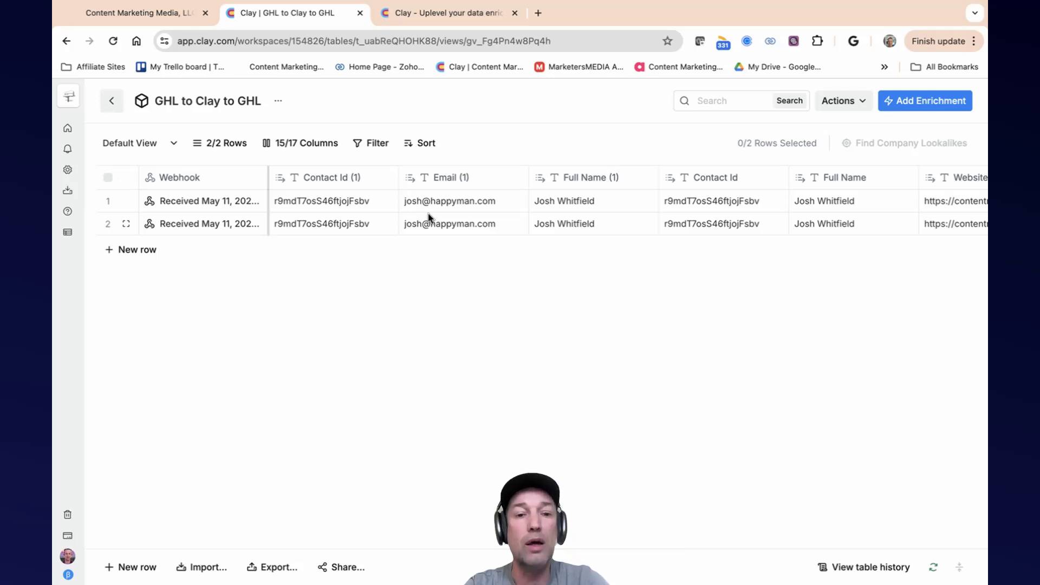
{"action": "scroll", "coordinate": [428, 215], "scroll_direction": "right", "scroll_amount": 5}
{"action": "scroll", "coordinate": [428, 214], "scroll_direction": "right", "scroll_amount": 10}
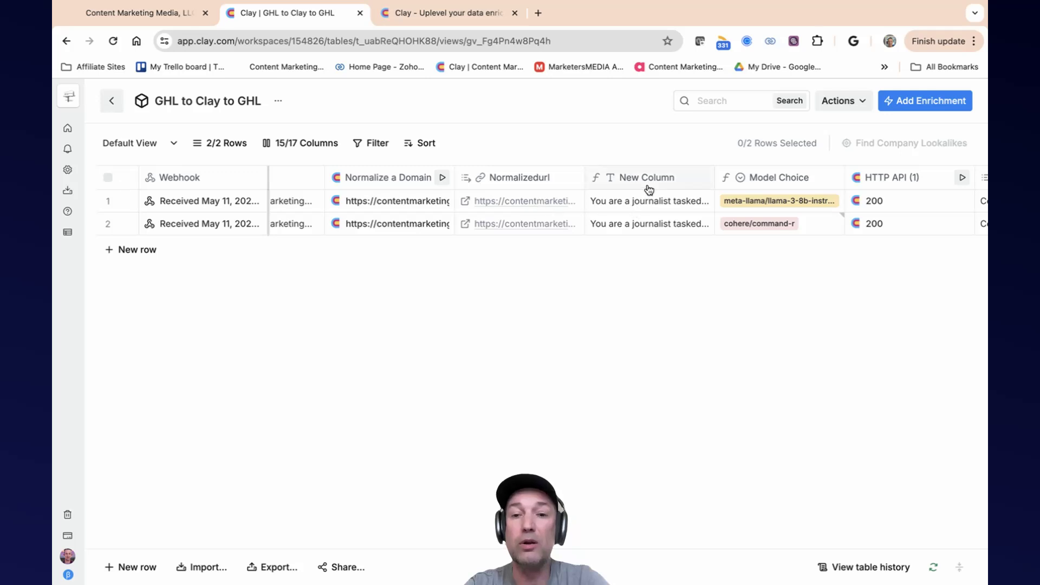
{"action": "scroll", "coordinate": [662, 208], "scroll_direction": "right", "scroll_amount": 10}
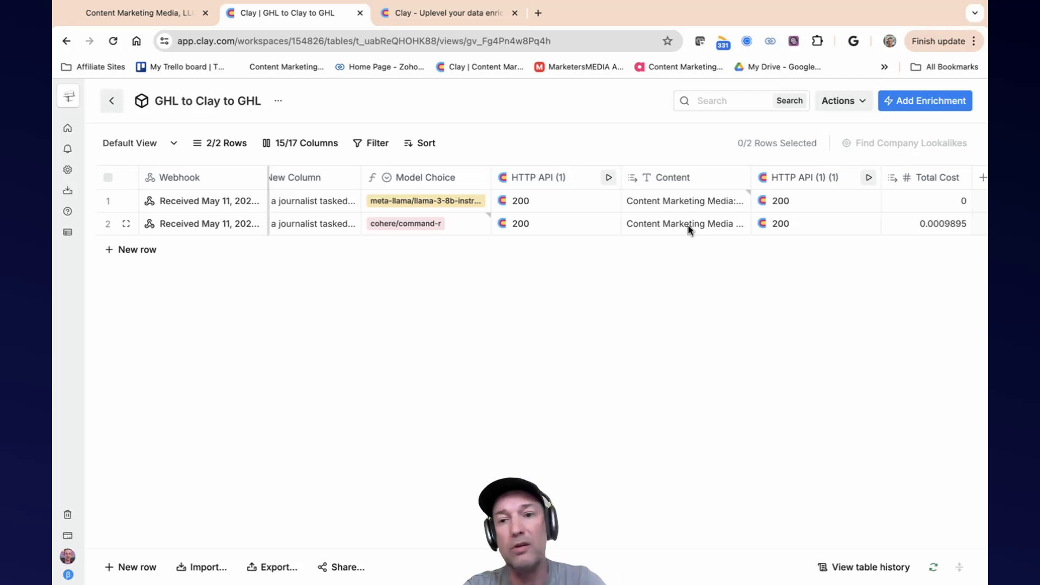
{"action": "scroll", "coordinate": [733, 211], "scroll_direction": "right", "scroll_amount": 4}
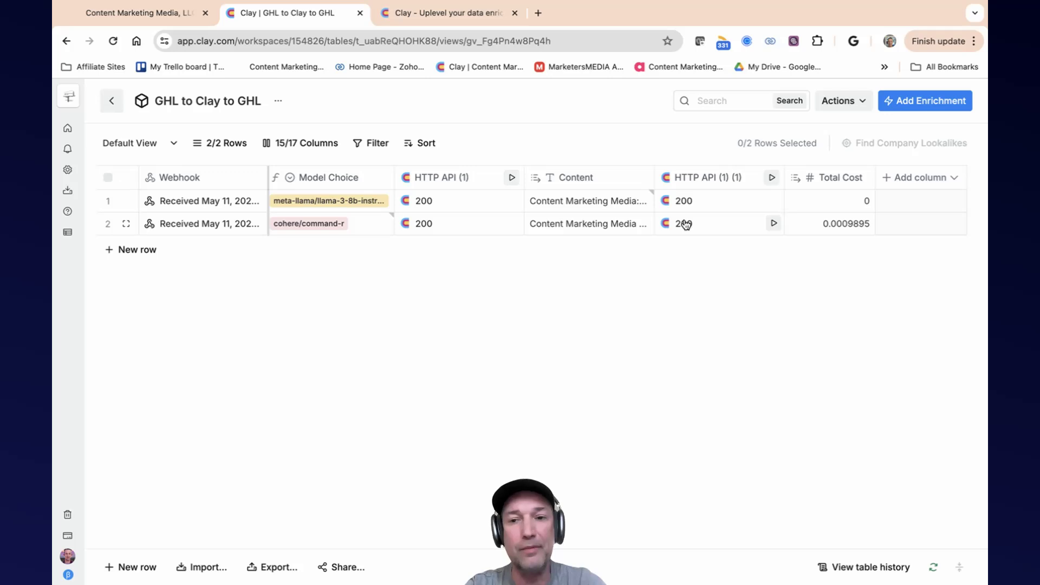
Browse the data, tools and integrations available as enrichments, and leave without adding one
{"action": "left_click", "coordinate": [896, 107]}
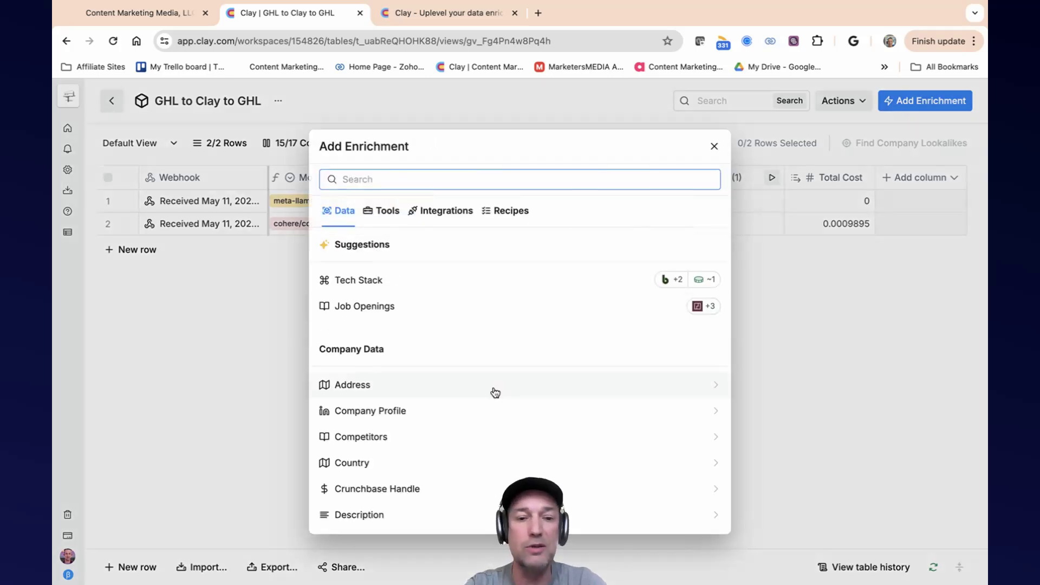
{"action": "scroll", "coordinate": [496, 392], "scroll_direction": "down", "scroll_amount": 6}
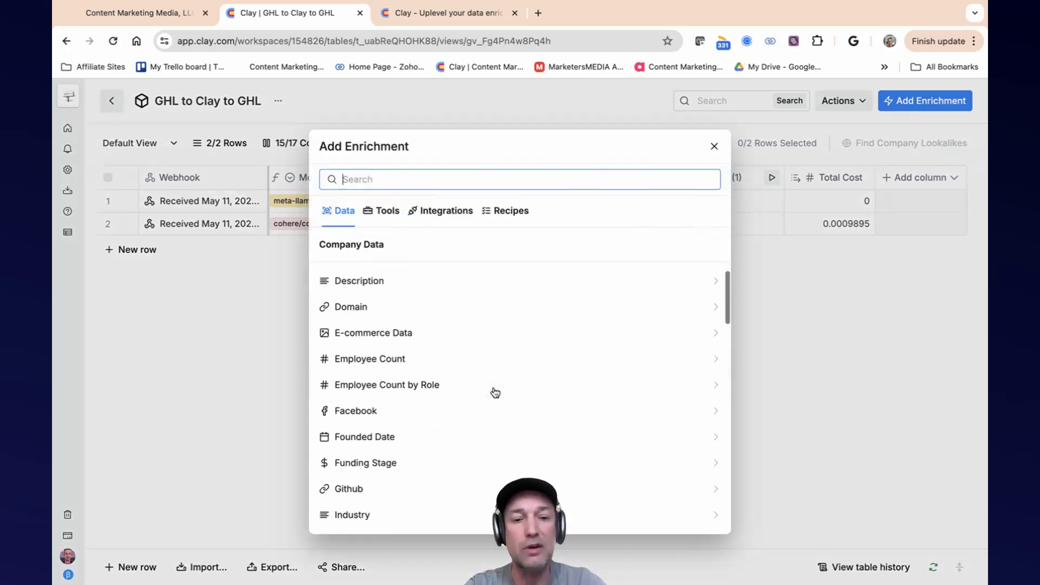
{"action": "left_click", "coordinate": [387, 217]}
{"action": "left_click", "coordinate": [440, 217]}
{"action": "scroll", "coordinate": [425, 361], "scroll_direction": "down", "scroll_amount": 12}
{"action": "scroll", "coordinate": [425, 362], "scroll_direction": "down", "scroll_amount": 12}
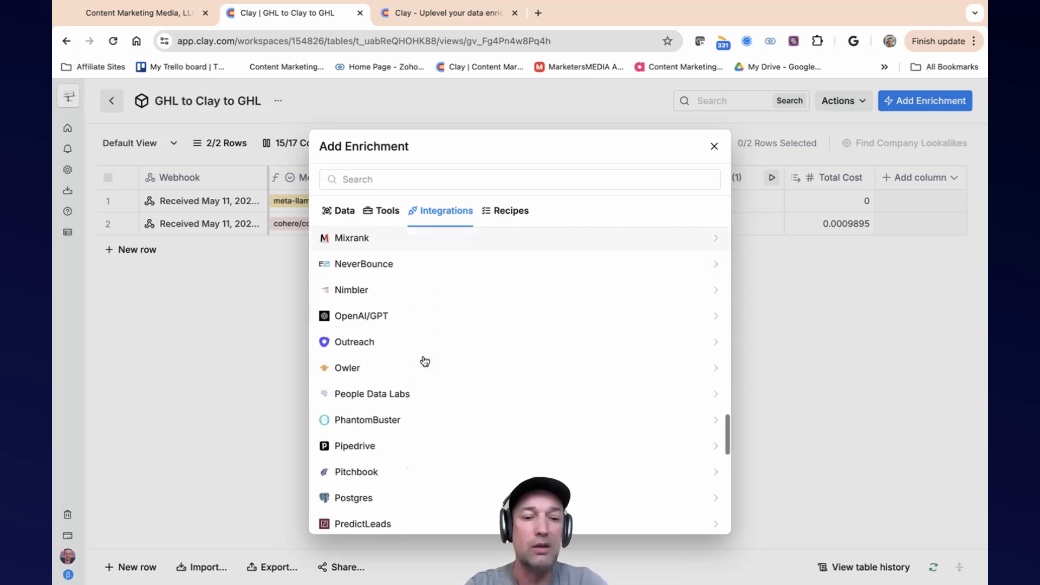
{"action": "scroll", "coordinate": [425, 361], "scroll_direction": "down", "scroll_amount": 12}
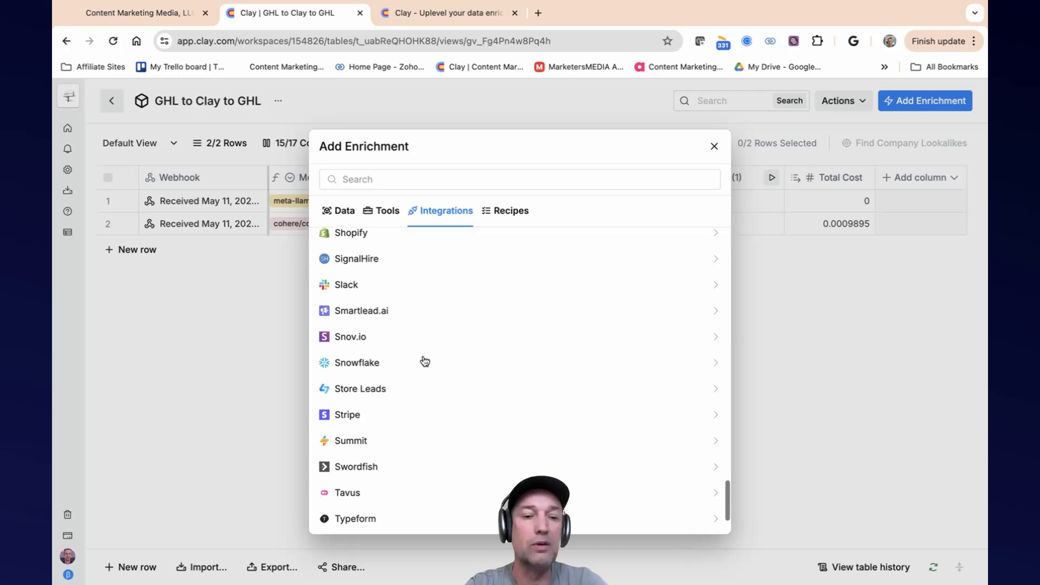
{"action": "scroll", "coordinate": [425, 362], "scroll_direction": "down", "scroll_amount": 3}
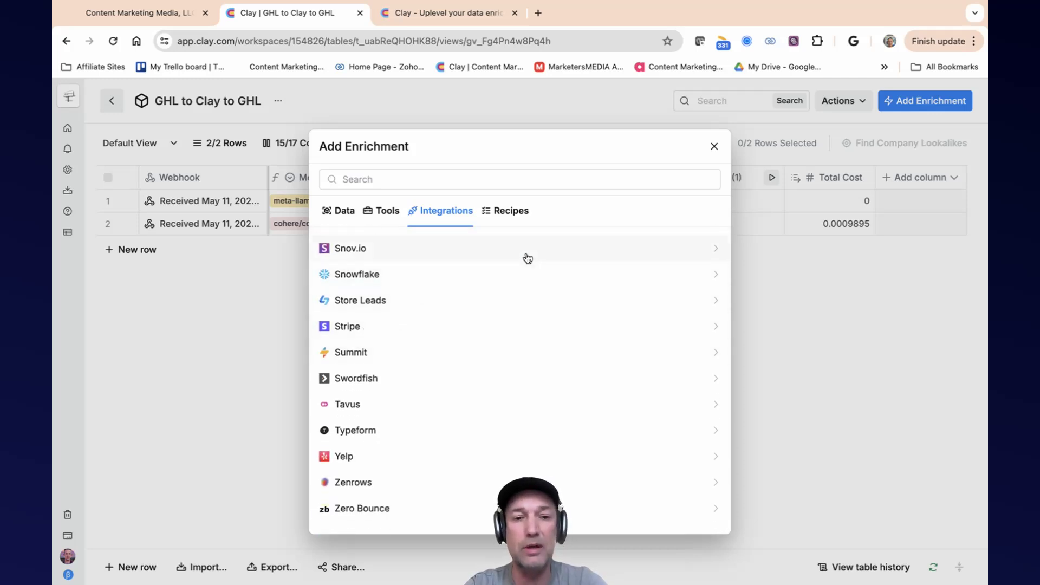
{"action": "left_click", "coordinate": [392, 214]}
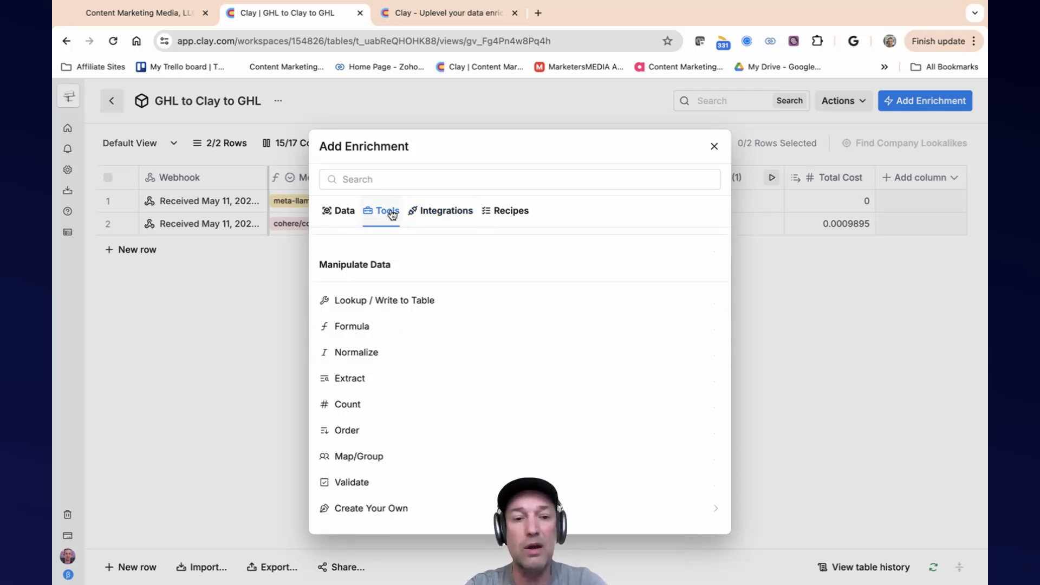
{"action": "left_click", "coordinate": [839, 309]}
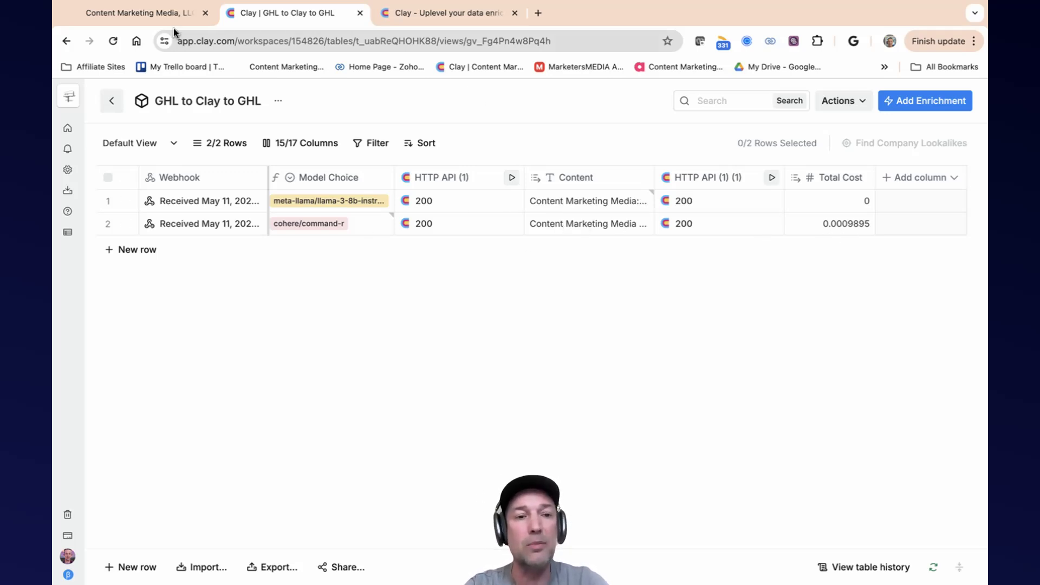
Switch to HighLevel, view the automation workflow list, and open the Content Marketing Media contact's record
{"action": "left_click", "coordinate": [138, 12]}
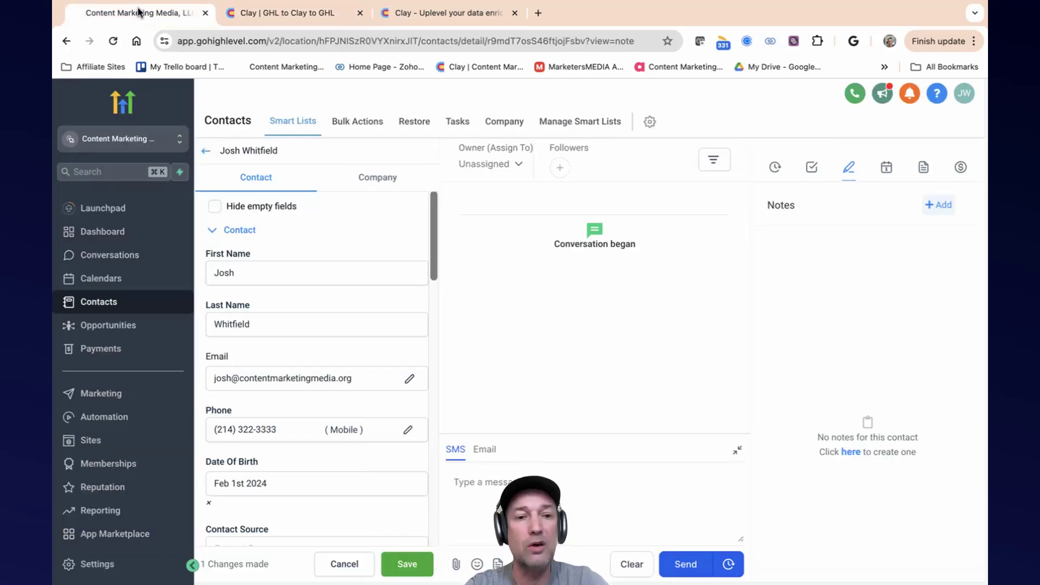
{"action": "left_click", "coordinate": [114, 421]}
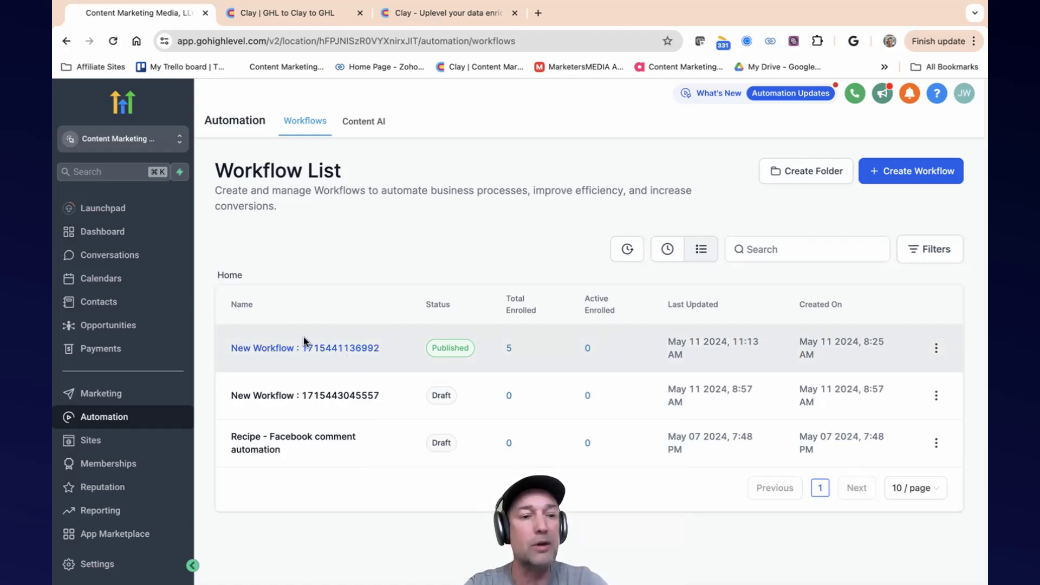
{"action": "left_click", "coordinate": [113, 302]}
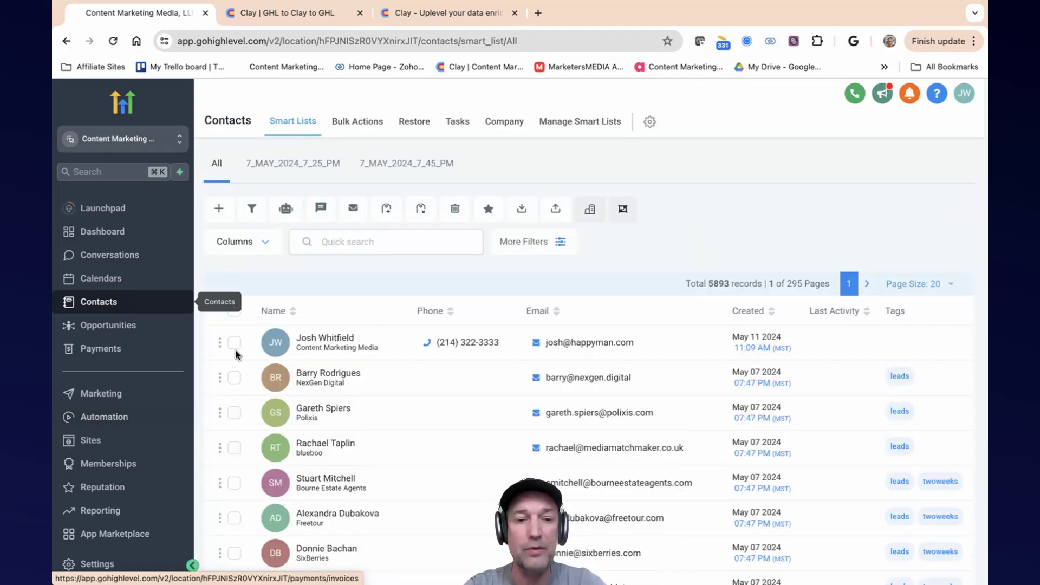
{"action": "left_click", "coordinate": [344, 339]}
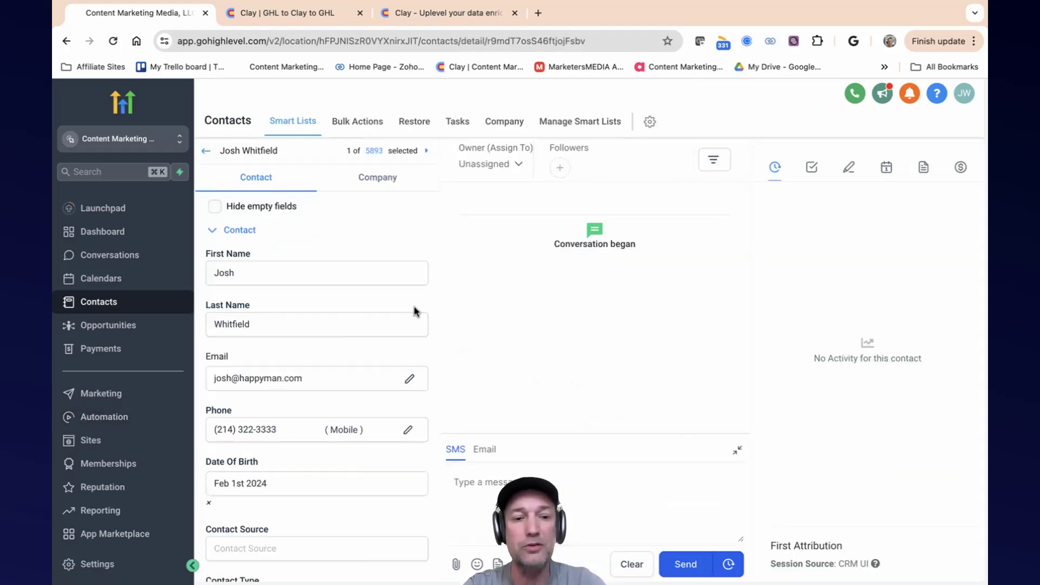
Set a new date of birth for the contact and save the record
{"action": "scroll", "coordinate": [389, 316], "scroll_direction": "down", "scroll_amount": 2}
{"action": "scroll", "coordinate": [390, 316], "scroll_direction": "down", "scroll_amount": 1}
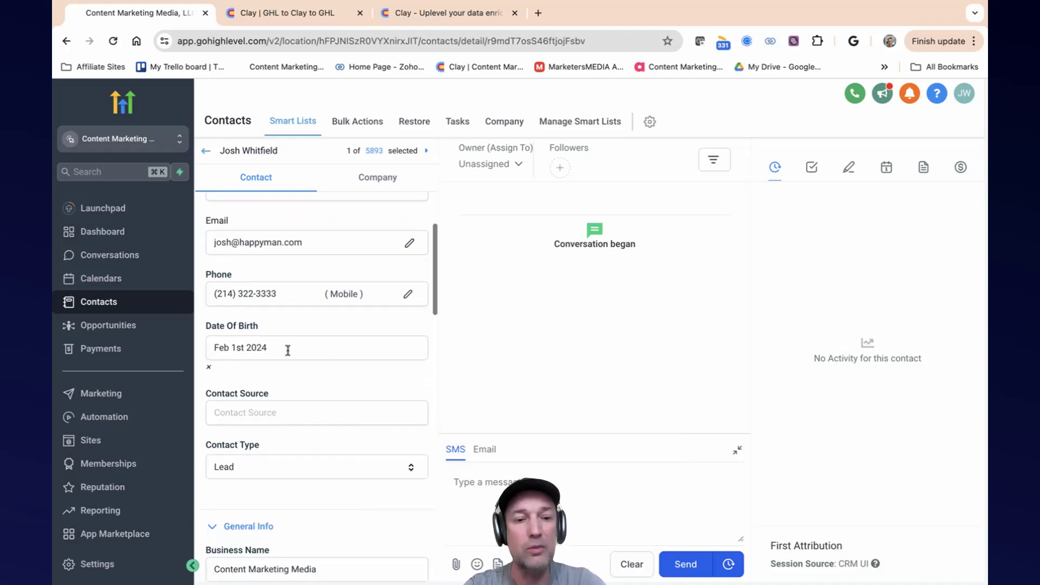
{"action": "left_click", "coordinate": [288, 348]}
{"action": "left_click", "coordinate": [303, 425]}
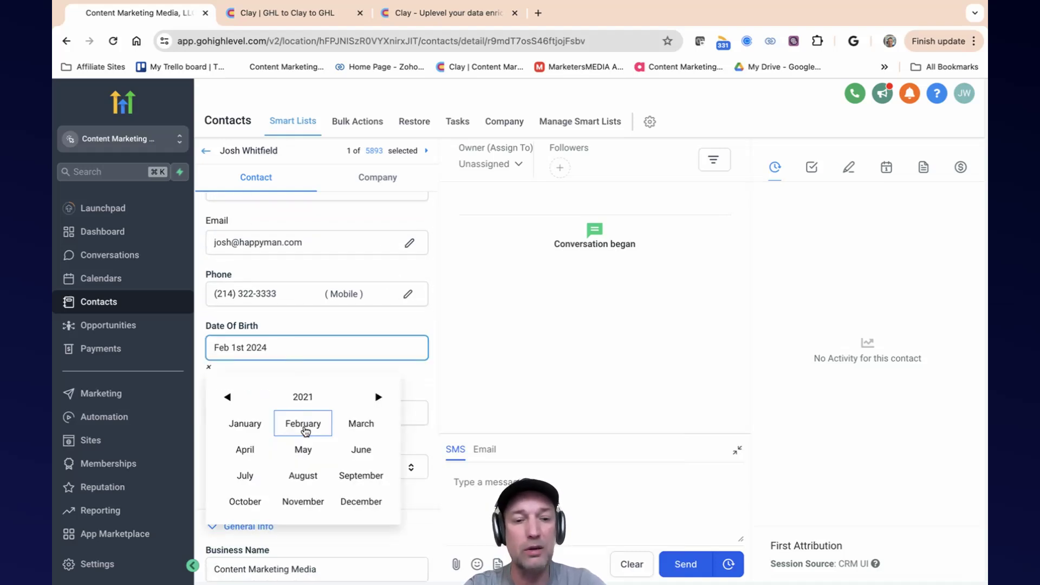
{"action": "left_click", "coordinate": [305, 426]}
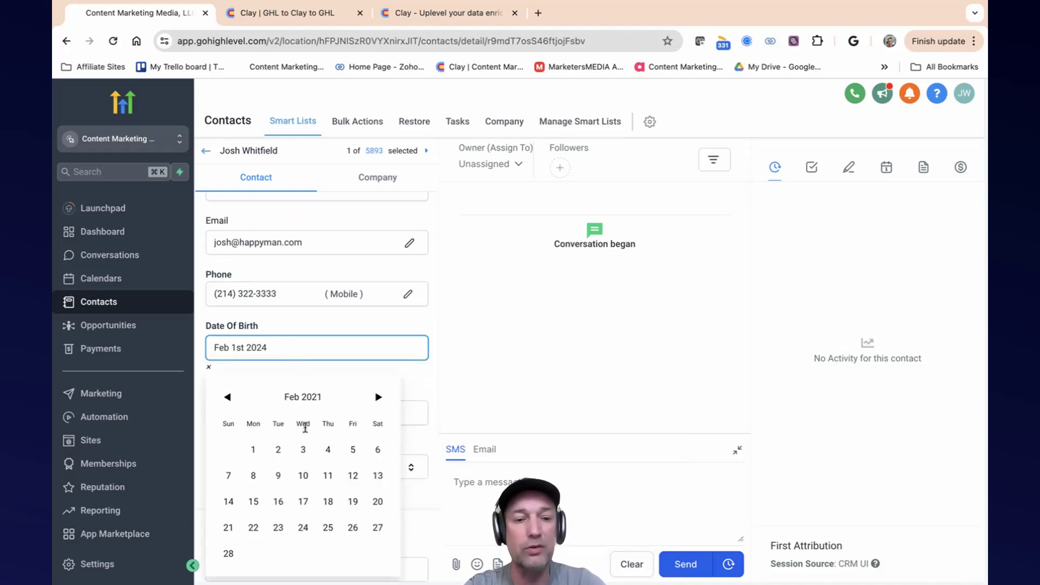
{"action": "left_click", "coordinate": [304, 450]}
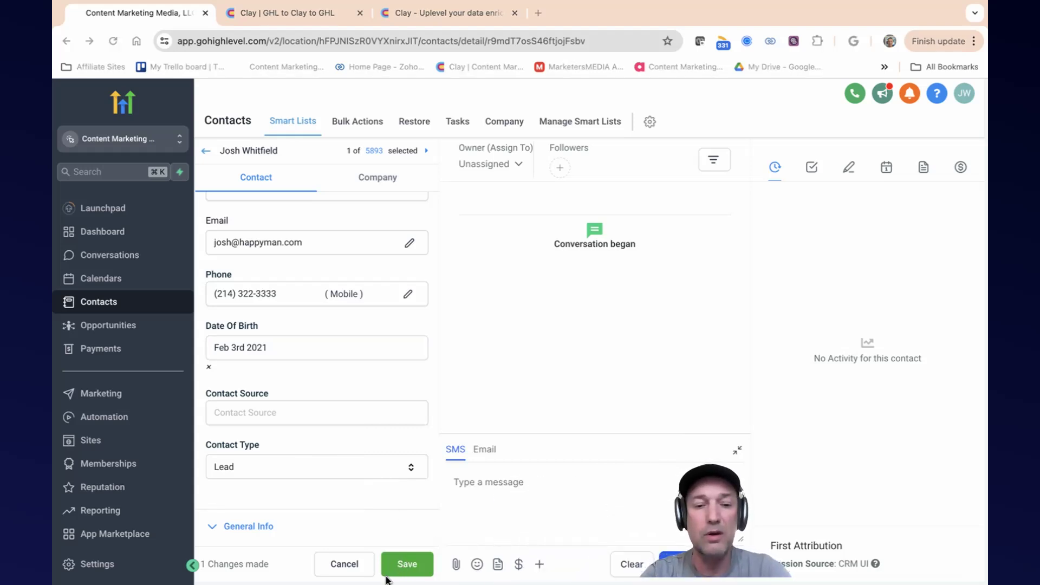
{"action": "left_click", "coordinate": [407, 565]}
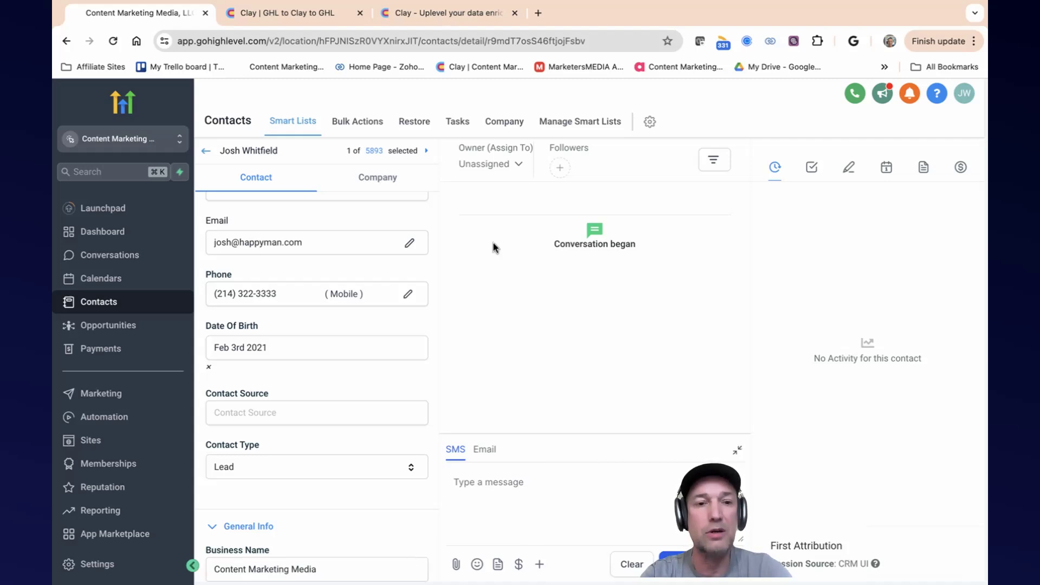
Switch to the Clay table and review the contact details and website values in webhook rows 3 and 4
{"action": "left_click", "coordinate": [285, 12]}
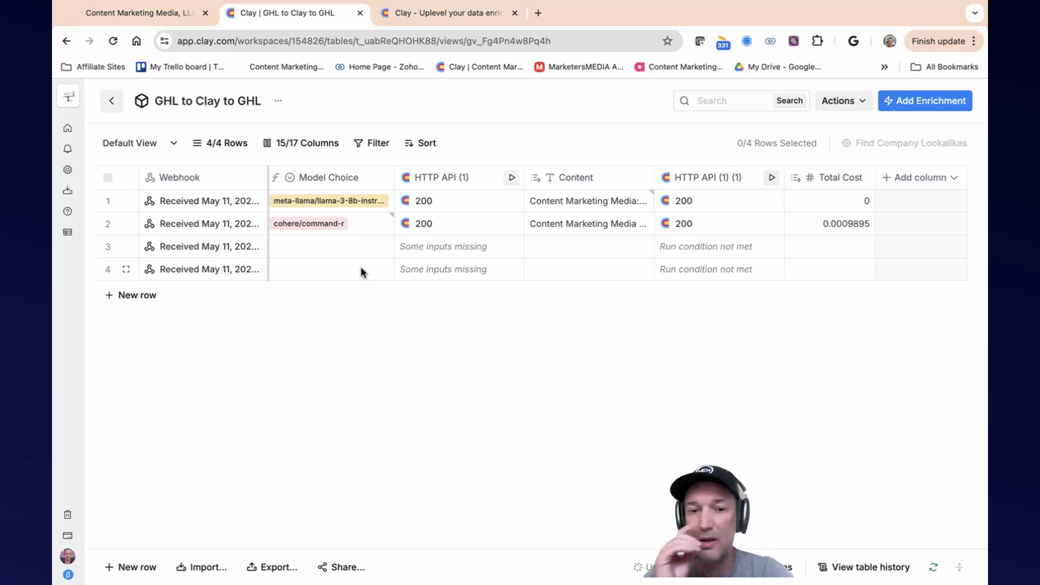
{"action": "scroll", "coordinate": [361, 268], "scroll_direction": "left", "scroll_amount": 10}
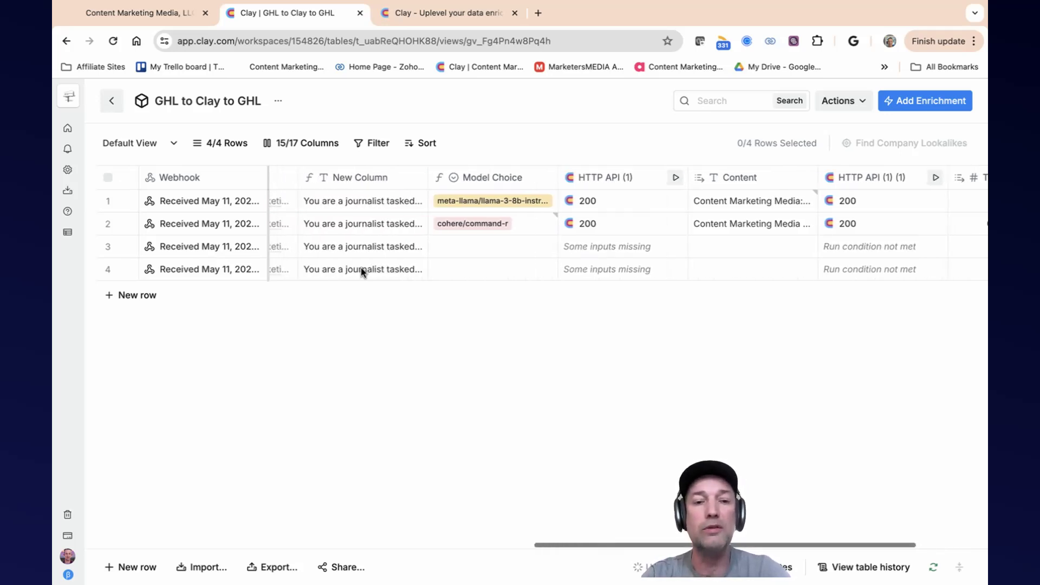
{"action": "scroll", "coordinate": [361, 267], "scroll_direction": "left", "scroll_amount": 15}
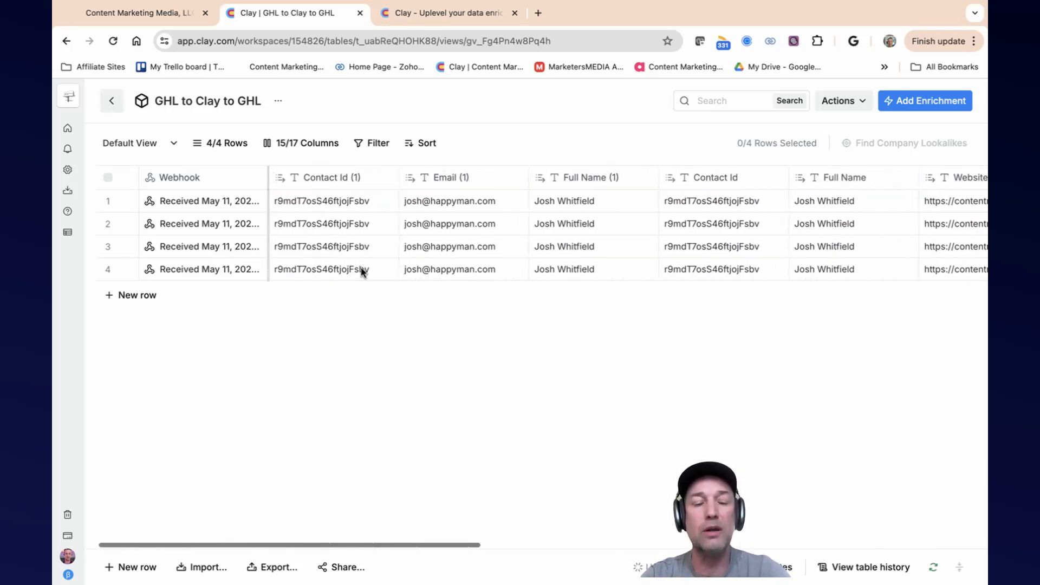
{"action": "scroll", "coordinate": [534, 259], "scroll_direction": "right", "scroll_amount": 15}
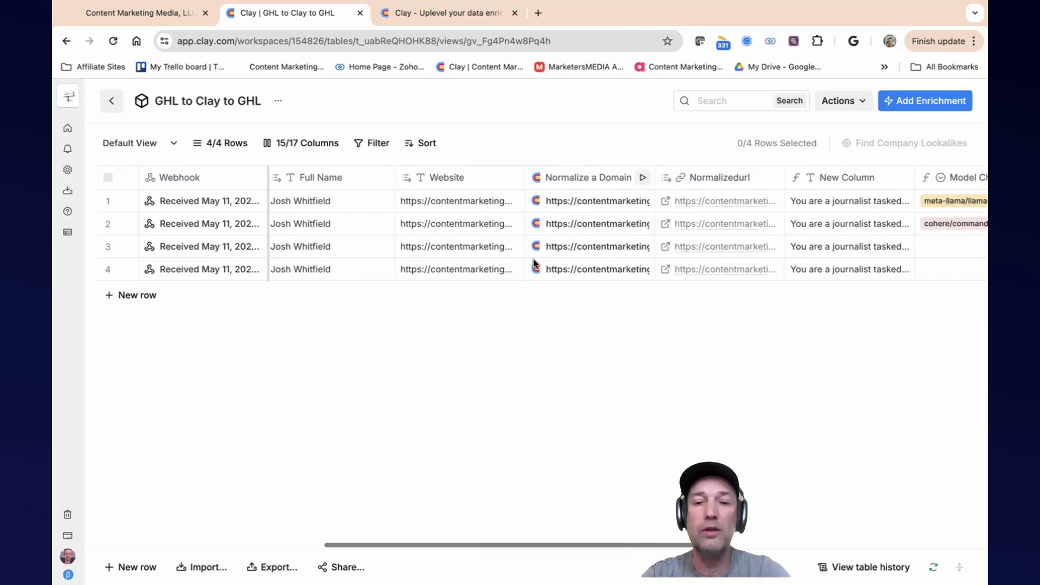
Set Model Choice to cohere/command-r in row 3 and meta-llama/llama-3-8b-instruct:free in row 4
{"action": "scroll", "coordinate": [534, 259], "scroll_direction": "right", "scroll_amount": 3}
{"action": "left_click", "coordinate": [627, 246]}
{"action": "left_click", "coordinate": [627, 246]}
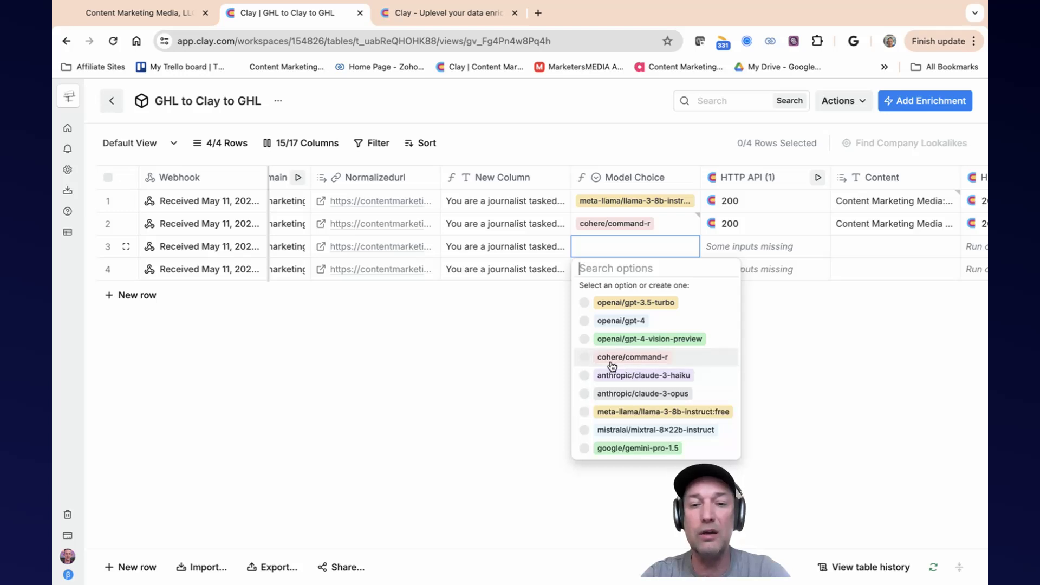
{"action": "left_click", "coordinate": [582, 359]}
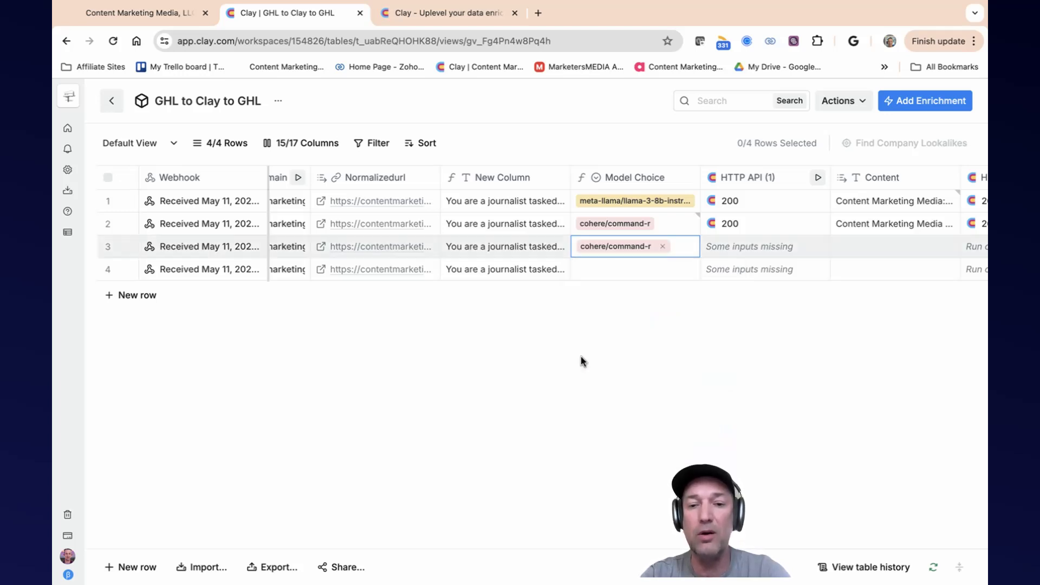
{"action": "left_click", "coordinate": [602, 268]}
{"action": "left_click", "coordinate": [602, 269]}
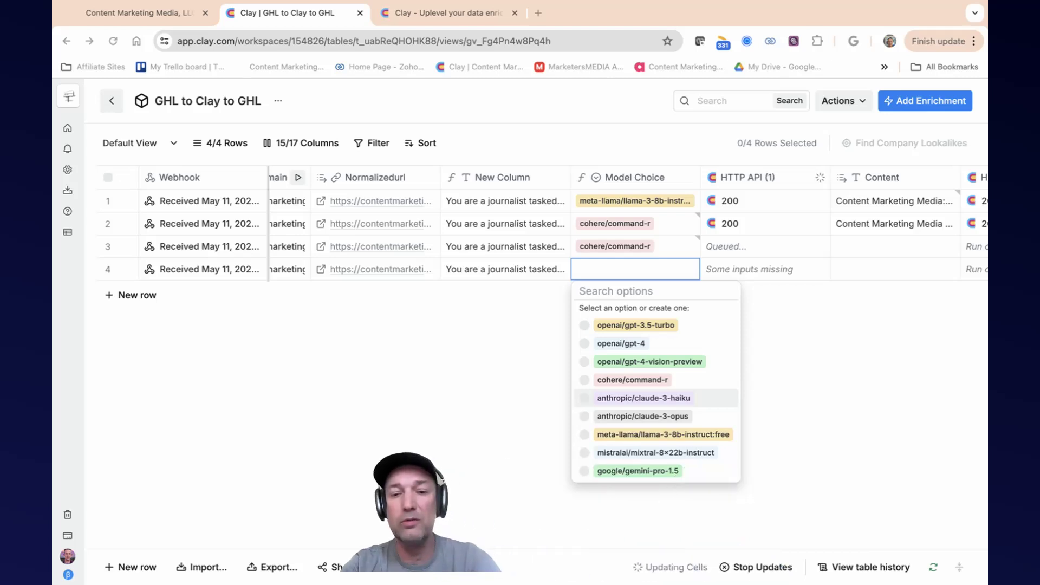
{"action": "left_click", "coordinate": [586, 433]}
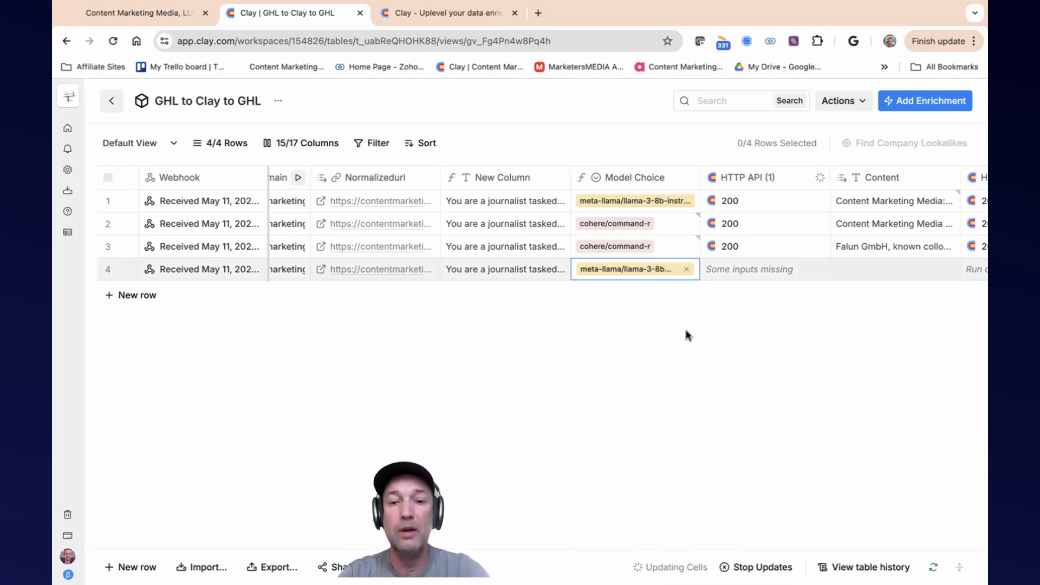
Read the full generated text in the Content column for rows 3 and 4
{"action": "scroll", "coordinate": [758, 234], "scroll_direction": "right", "scroll_amount": 5}
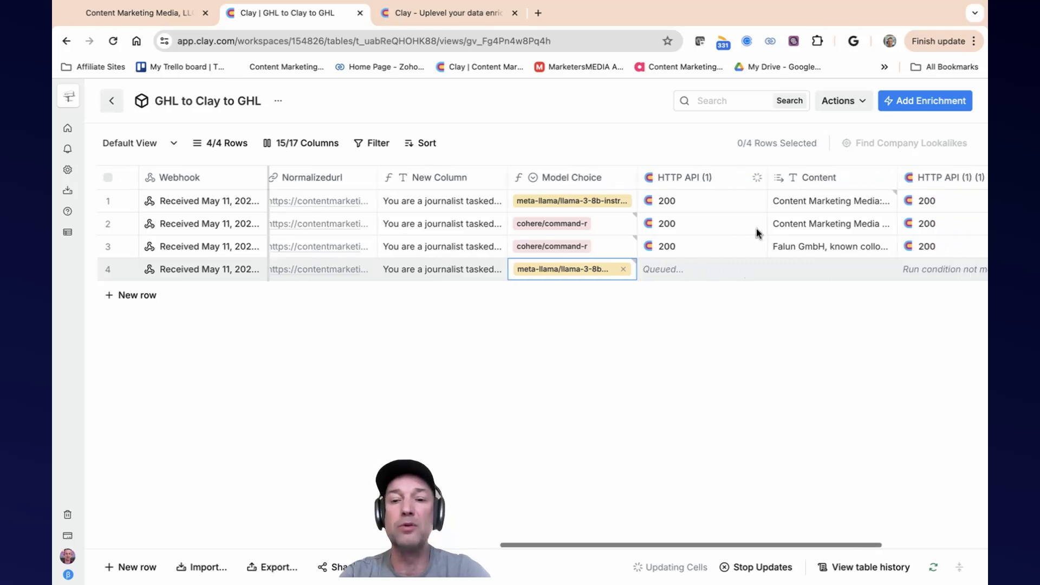
{"action": "left_click", "coordinate": [756, 243]}
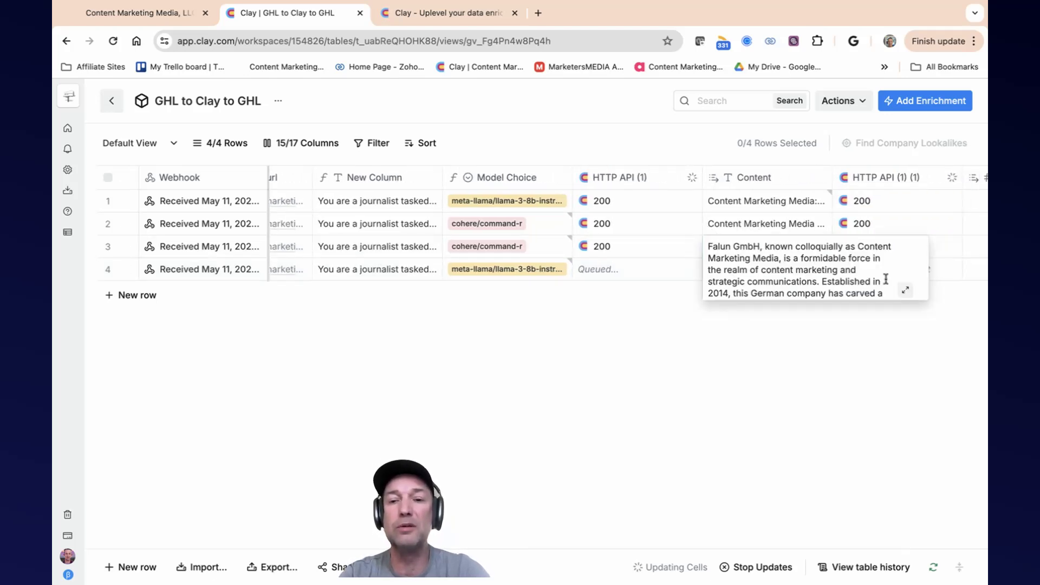
{"action": "left_click", "coordinate": [902, 289]}
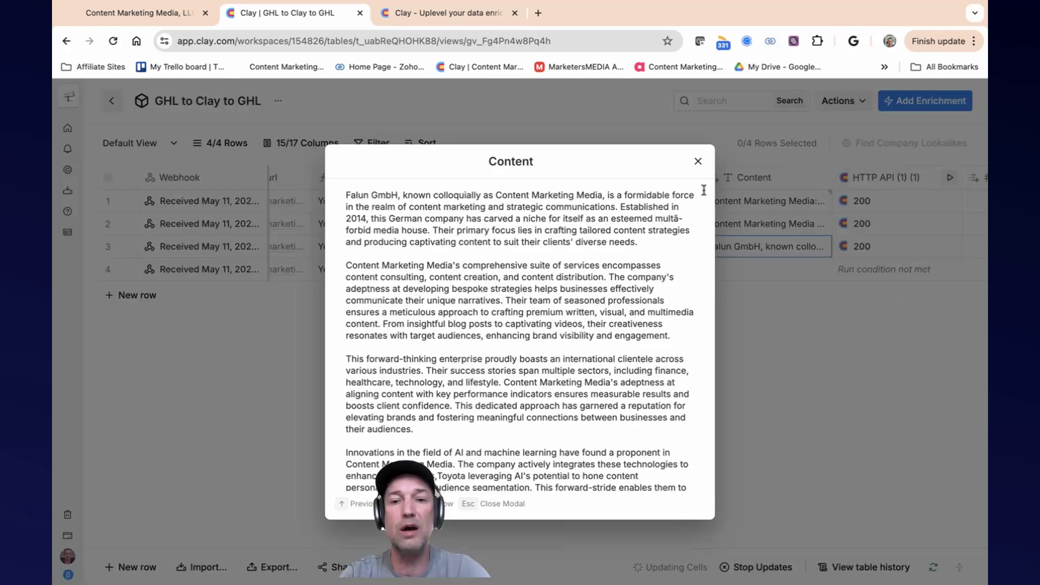
{"action": "left_click", "coordinate": [698, 161]}
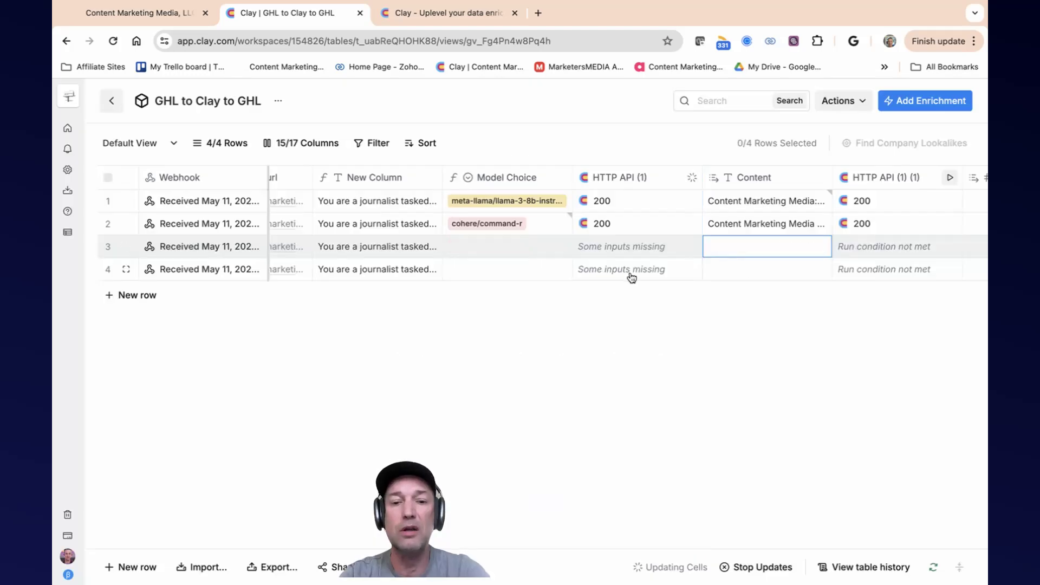
{"action": "left_click", "coordinate": [774, 272]}
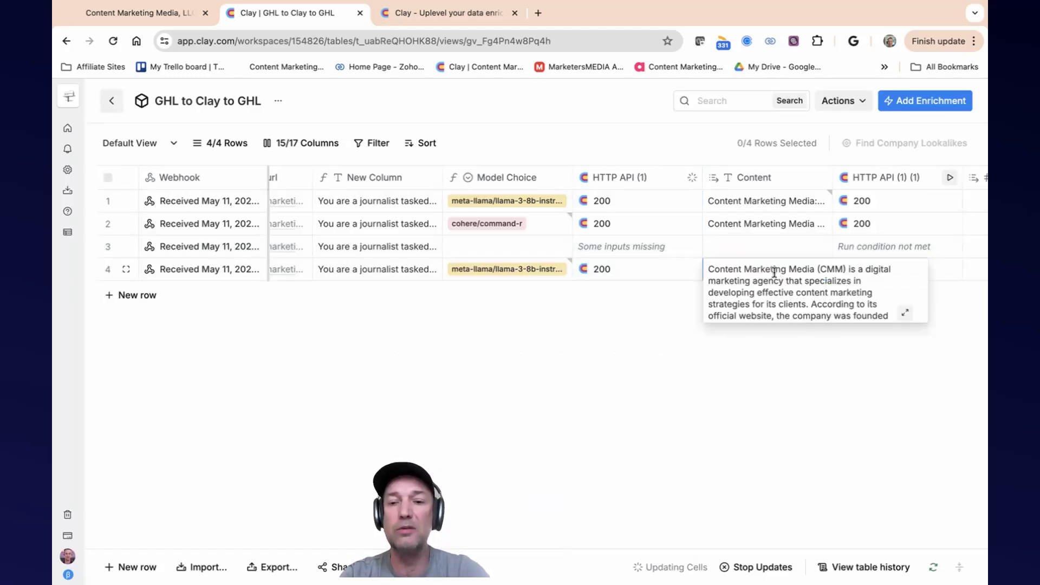
{"action": "left_click", "coordinate": [902, 317]}
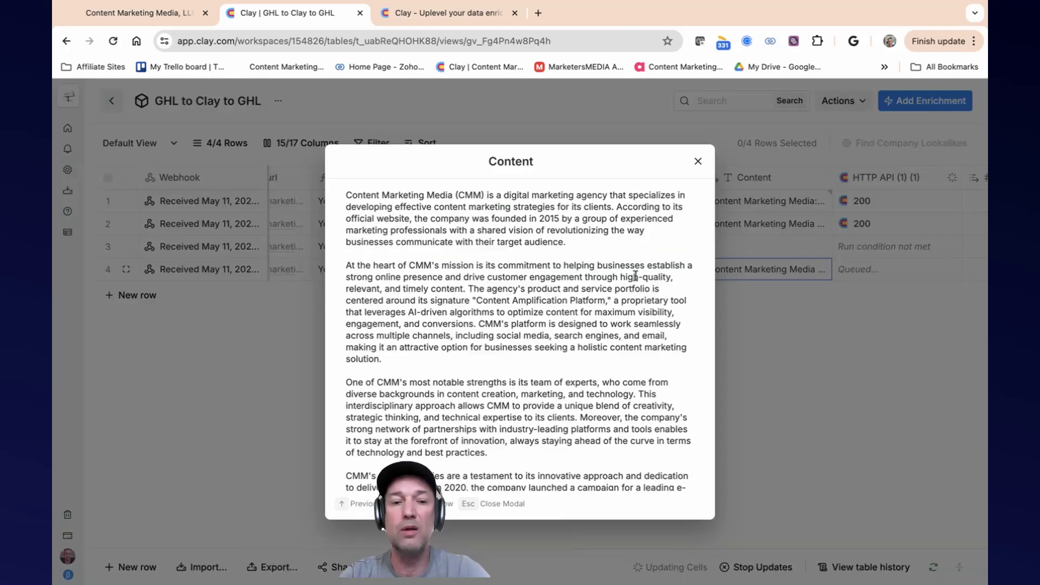
{"action": "scroll", "coordinate": [606, 311], "scroll_direction": "down", "scroll_amount": 3}
{"action": "scroll", "coordinate": [607, 311], "scroll_direction": "down", "scroll_amount": 2}
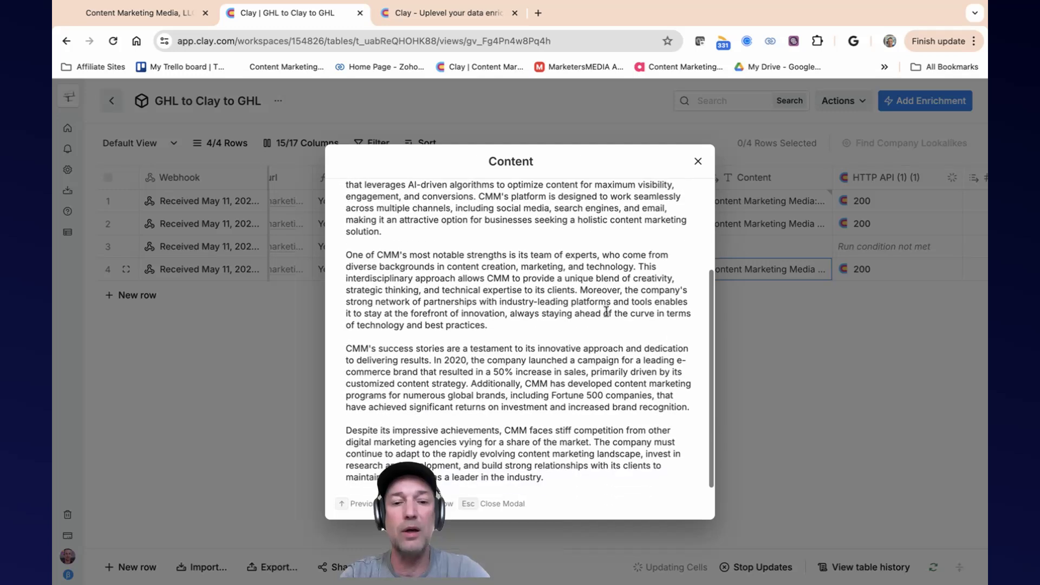
{"action": "scroll", "coordinate": [606, 311], "scroll_direction": "up", "scroll_amount": 2}
{"action": "scroll", "coordinate": [606, 311], "scroll_direction": "up", "scroll_amount": 2}
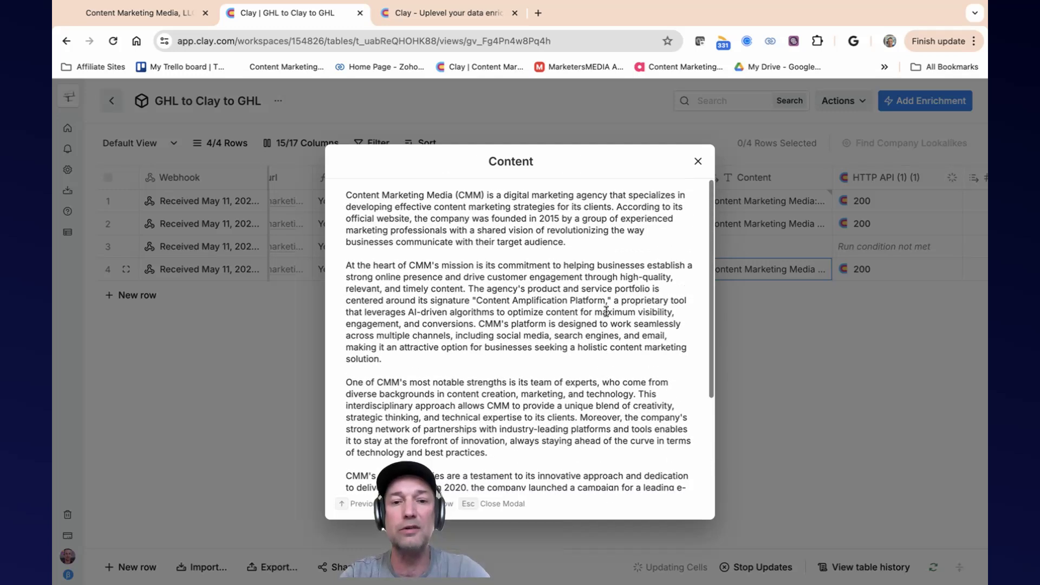
{"action": "left_click", "coordinate": [699, 163]}
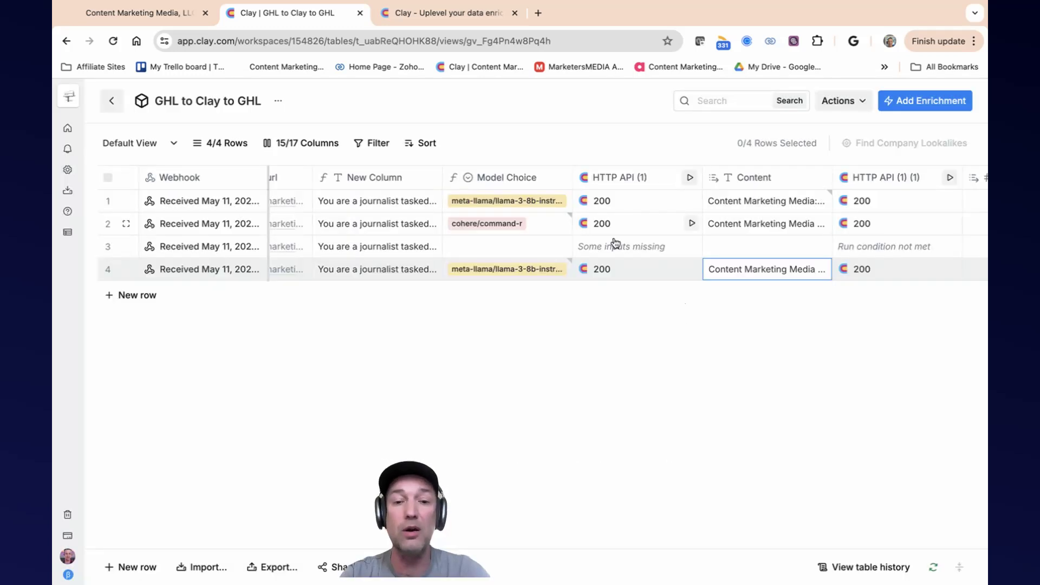
Set Model Choice in row 3 to meta-llama/llama-3-8b-instruct:free and check the row's output columns
{"action": "left_click", "coordinate": [532, 249]}
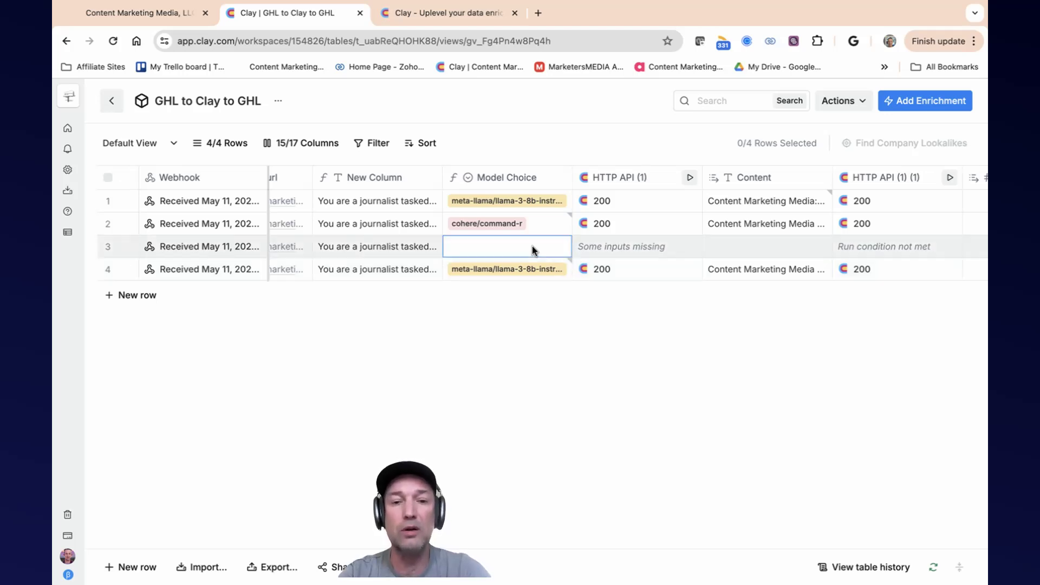
{"action": "left_click", "coordinate": [532, 248]}
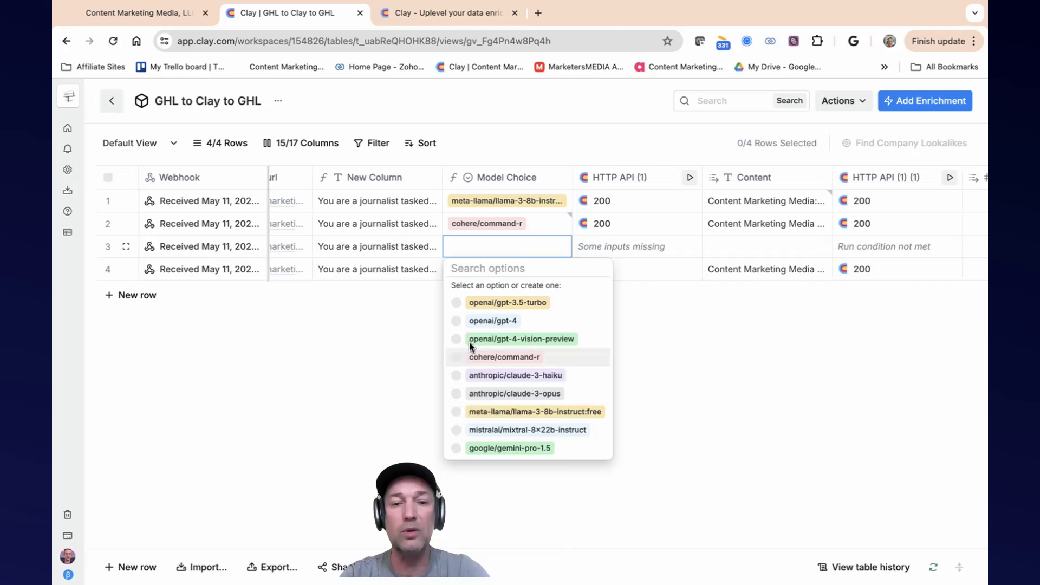
{"action": "left_click", "coordinate": [455, 413]}
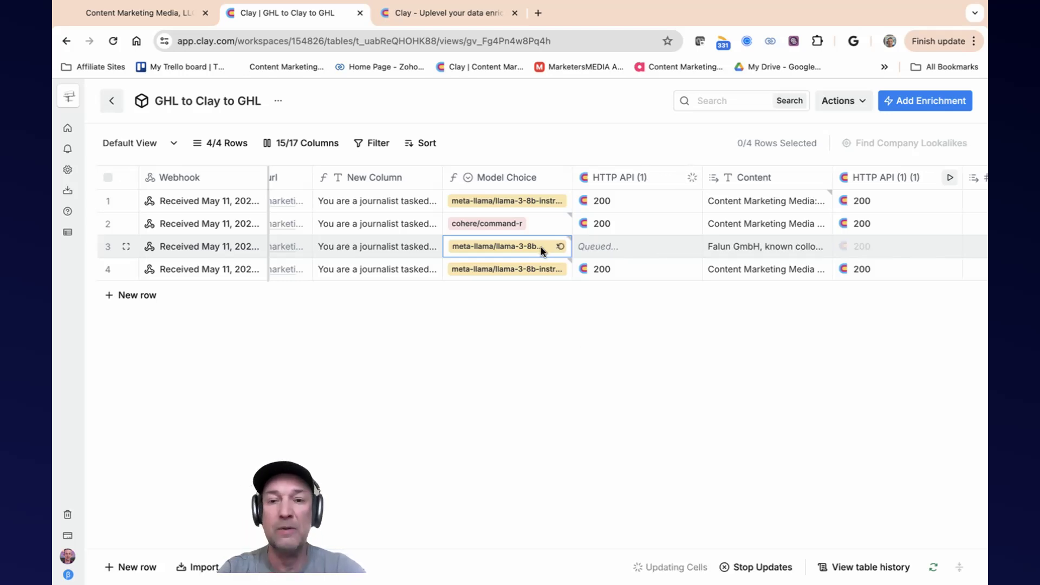
{"action": "scroll", "coordinate": [681, 262], "scroll_direction": "right", "scroll_amount": 5}
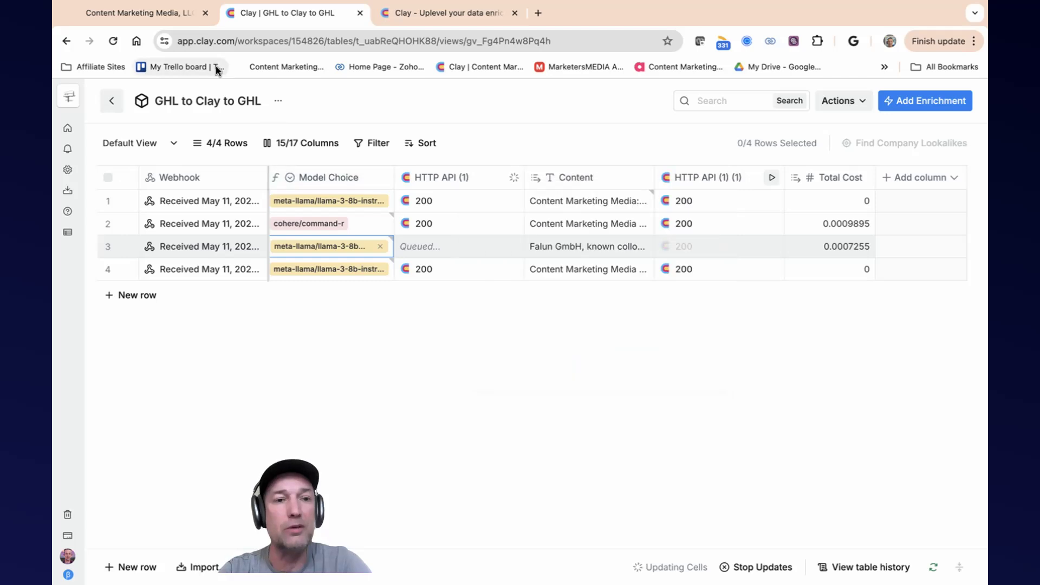
Switch to the contact's record in HighLevel and review the generated content in its notes
{"action": "left_click", "coordinate": [159, 17]}
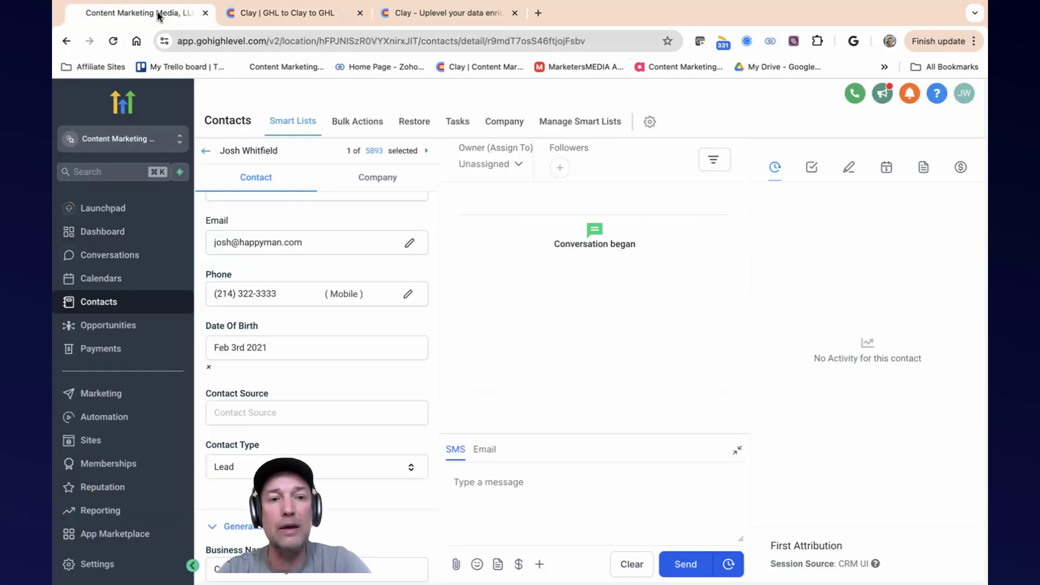
{"action": "left_click", "coordinate": [849, 169]}
{"action": "scroll", "coordinate": [853, 377], "scroll_direction": "down", "scroll_amount": 3}
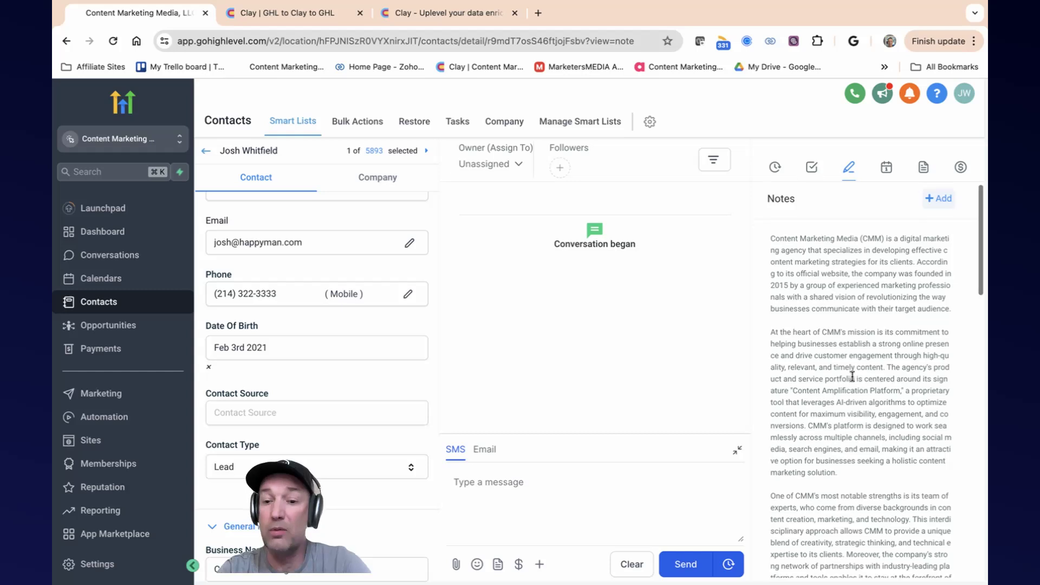
{"action": "scroll", "coordinate": [853, 377], "scroll_direction": "down", "scroll_amount": 8}
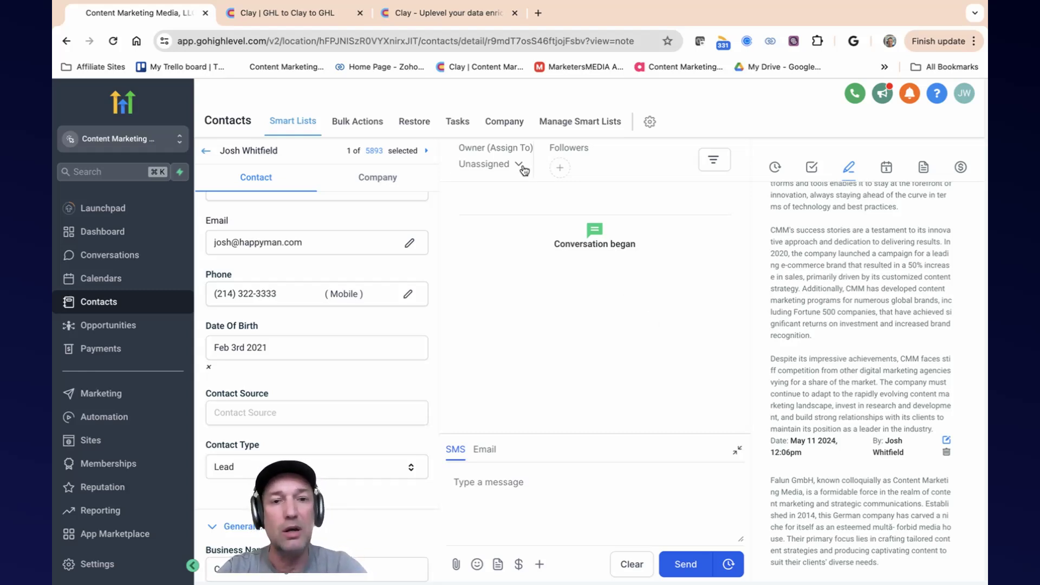
Return to the Clay table and copy the cohere/command-r option name from the Model Choice column's settings
{"action": "left_click", "coordinate": [316, 16]}
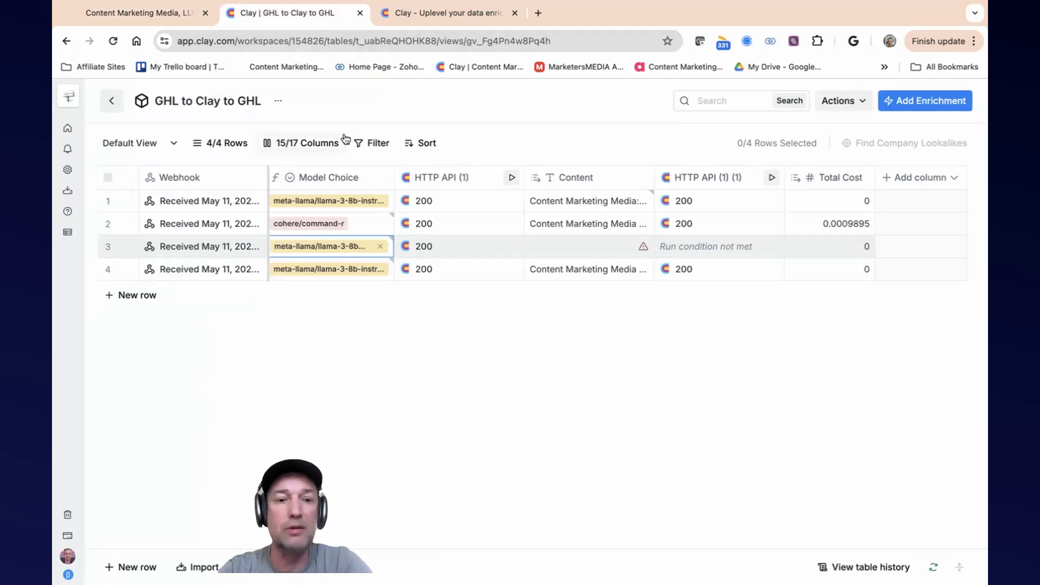
{"action": "scroll", "coordinate": [388, 204], "scroll_direction": "left", "scroll_amount": 10}
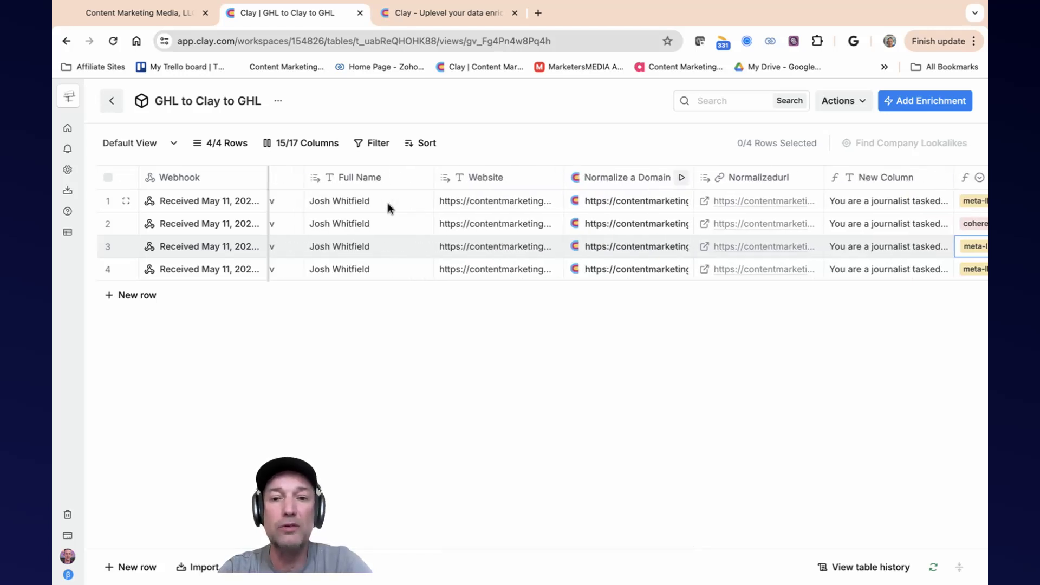
{"action": "scroll", "coordinate": [390, 207], "scroll_direction": "right", "scroll_amount": 10}
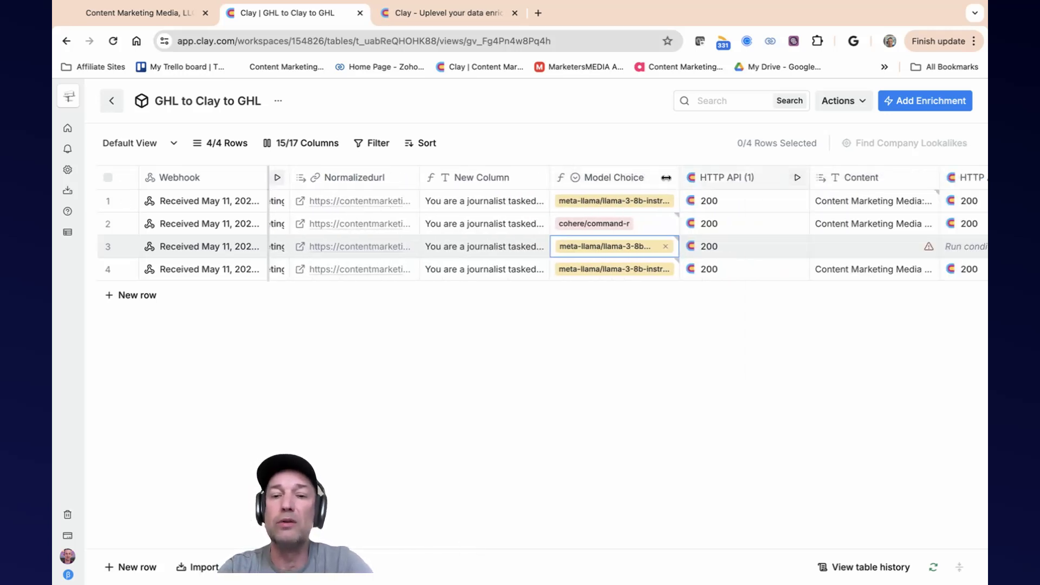
{"action": "left_click", "coordinate": [646, 182]}
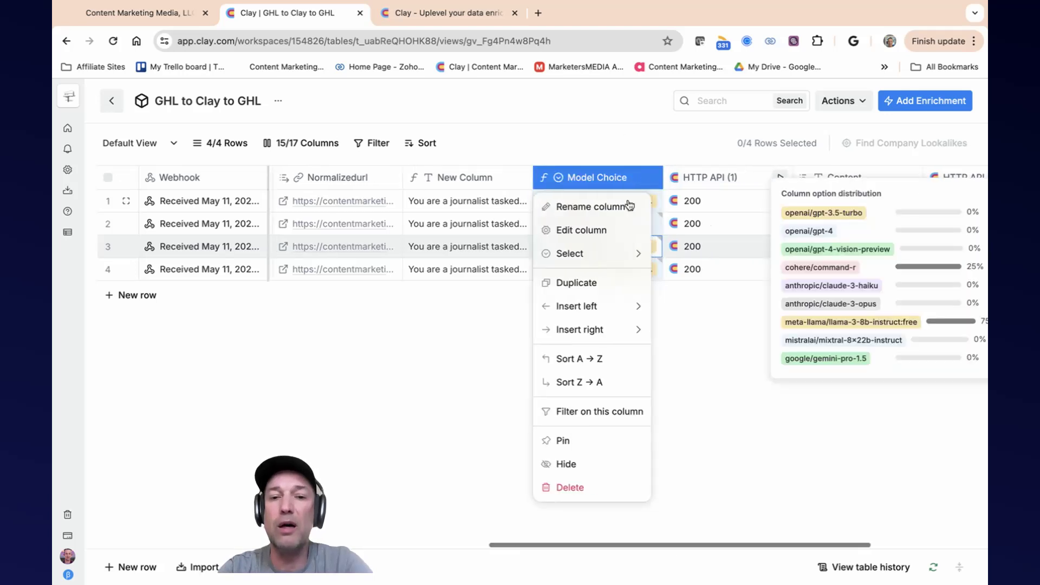
{"action": "left_click", "coordinate": [602, 230]}
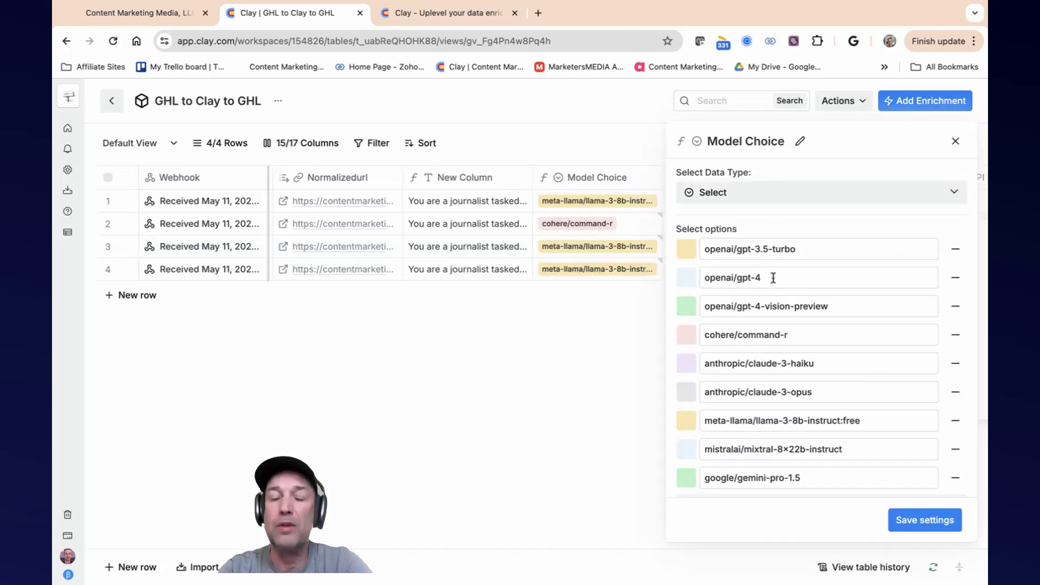
{"action": "scroll", "coordinate": [789, 325], "scroll_direction": "down", "scroll_amount": 5}
{"action": "scroll", "coordinate": [789, 325], "scroll_direction": "up", "scroll_amount": 4}
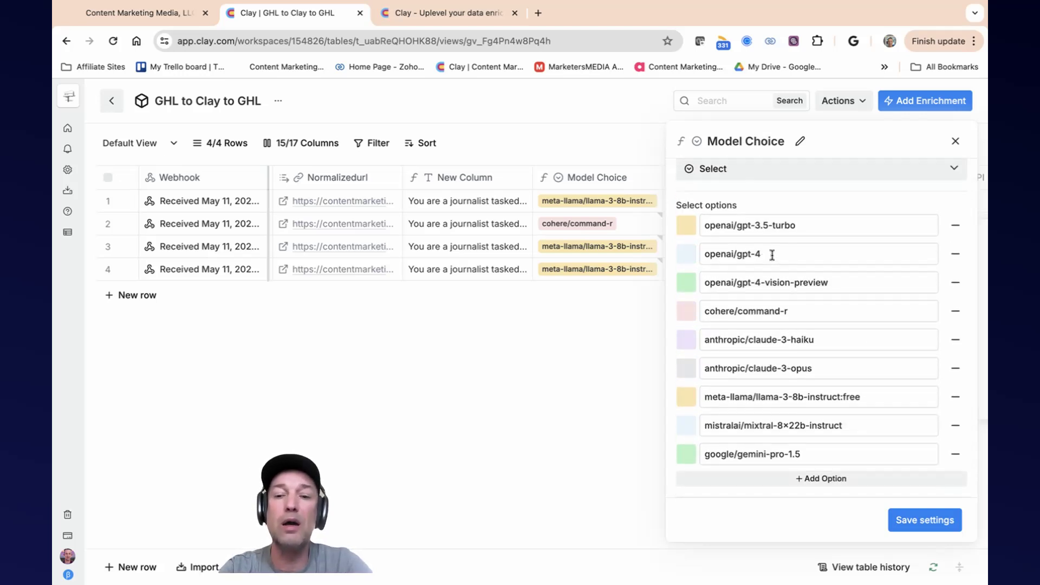
{"action": "scroll", "coordinate": [772, 255], "scroll_direction": "down", "scroll_amount": 1}
{"action": "left_click_drag", "start_coordinate": [802, 298], "coordinate": [697, 294]}
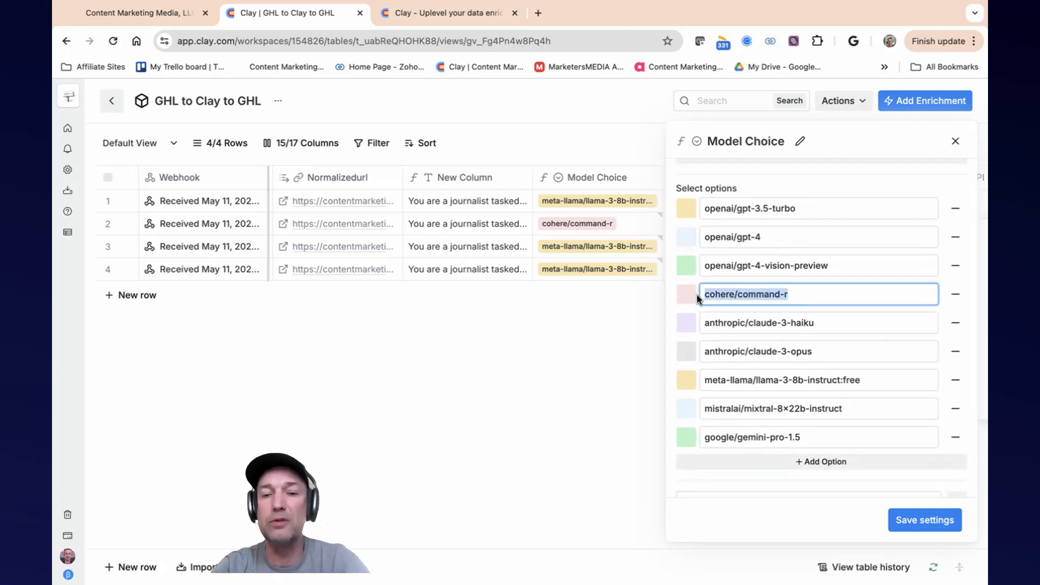
{"action": "left_click", "coordinate": [956, 141]}
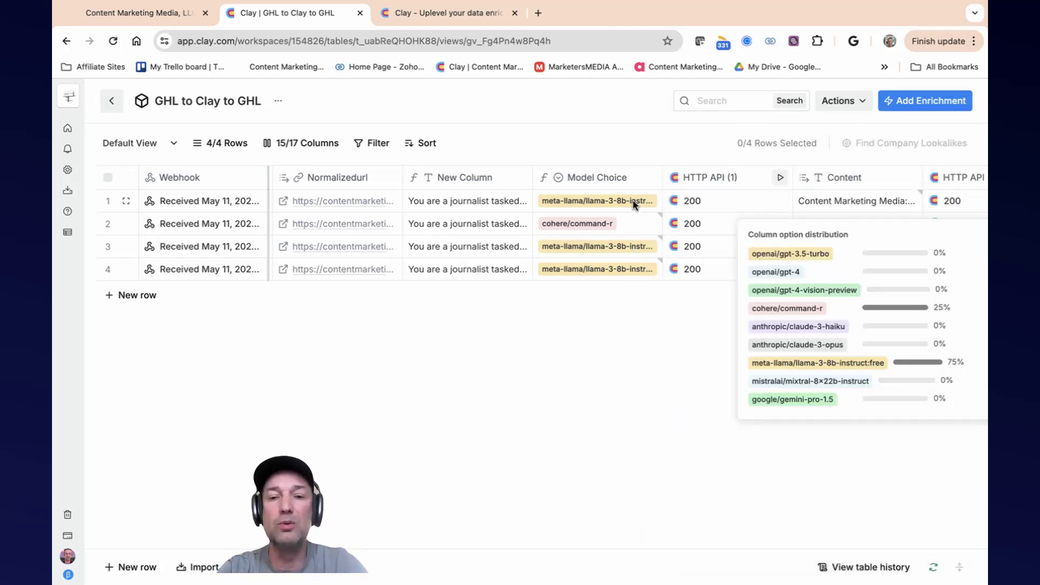
Delete the Model Choice column from the table
{"action": "left_click", "coordinate": [622, 179]}
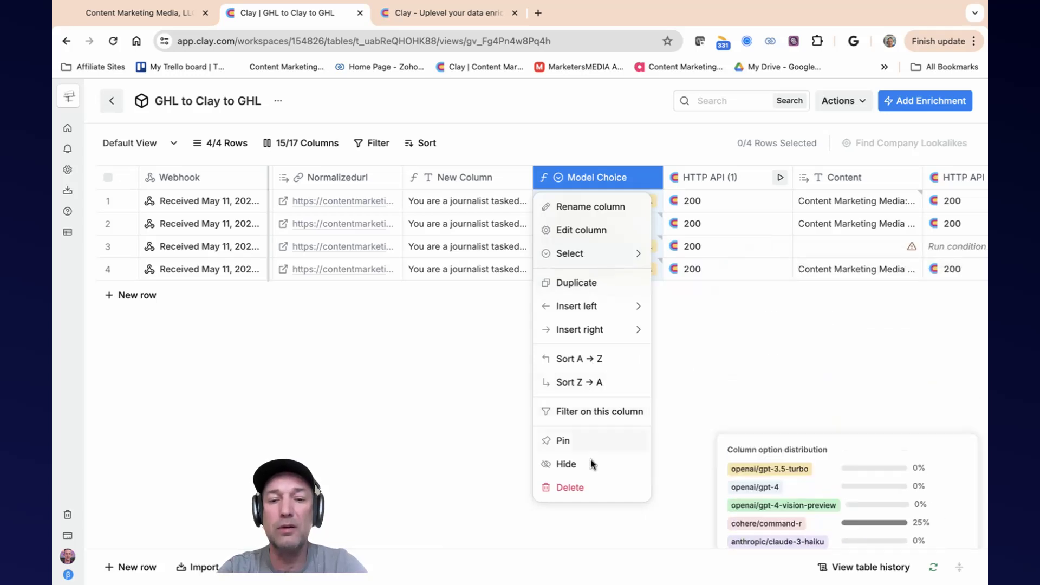
{"action": "left_click", "coordinate": [575, 488]}
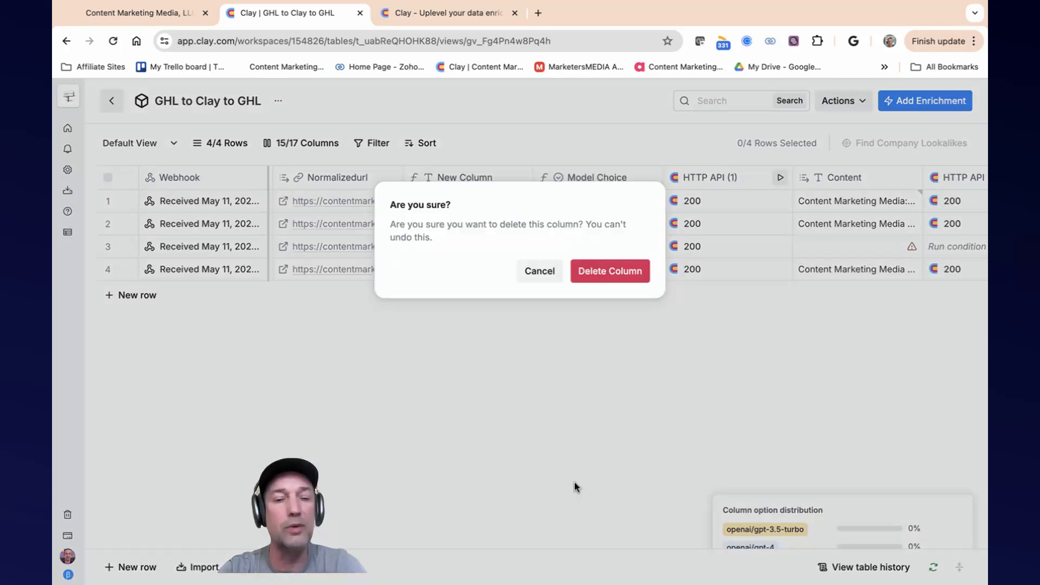
{"action": "left_click", "coordinate": [613, 276]}
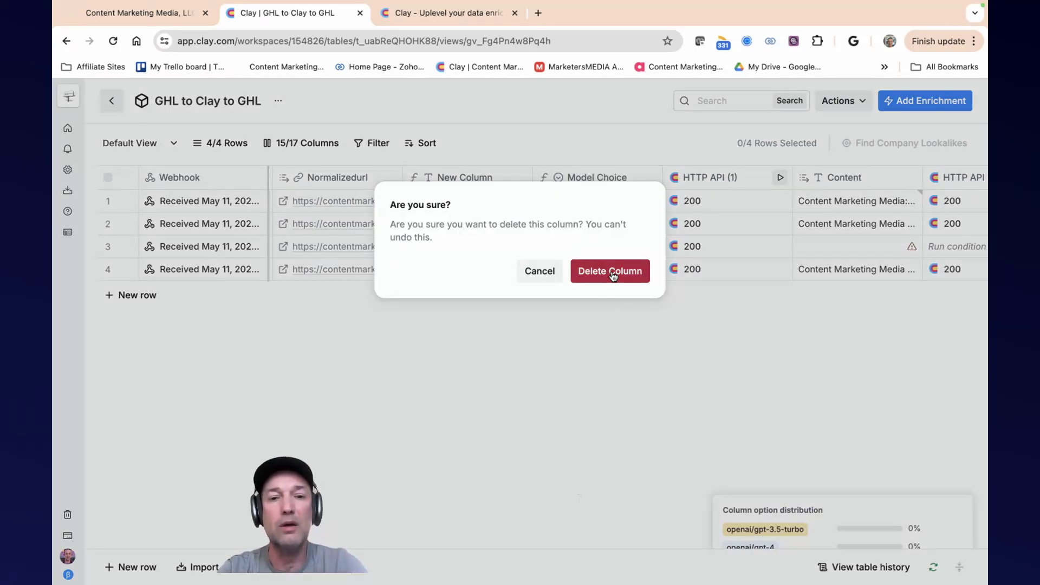
Insert a text column between New Column and HTTP API (1) and set its value to cohere/command-r
{"action": "left_click", "coordinate": [524, 147]}
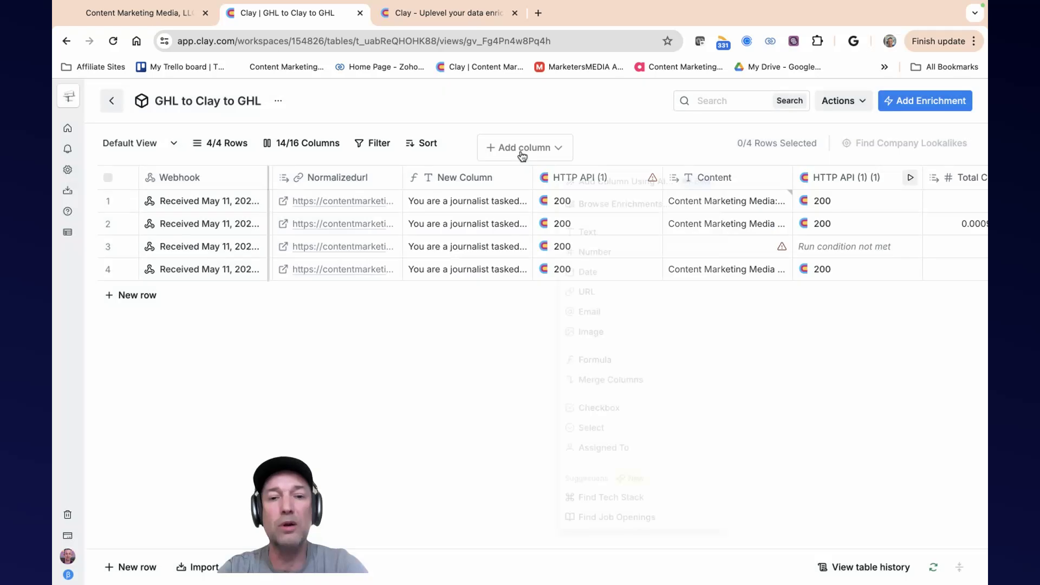
{"action": "left_click", "coordinate": [601, 234]}
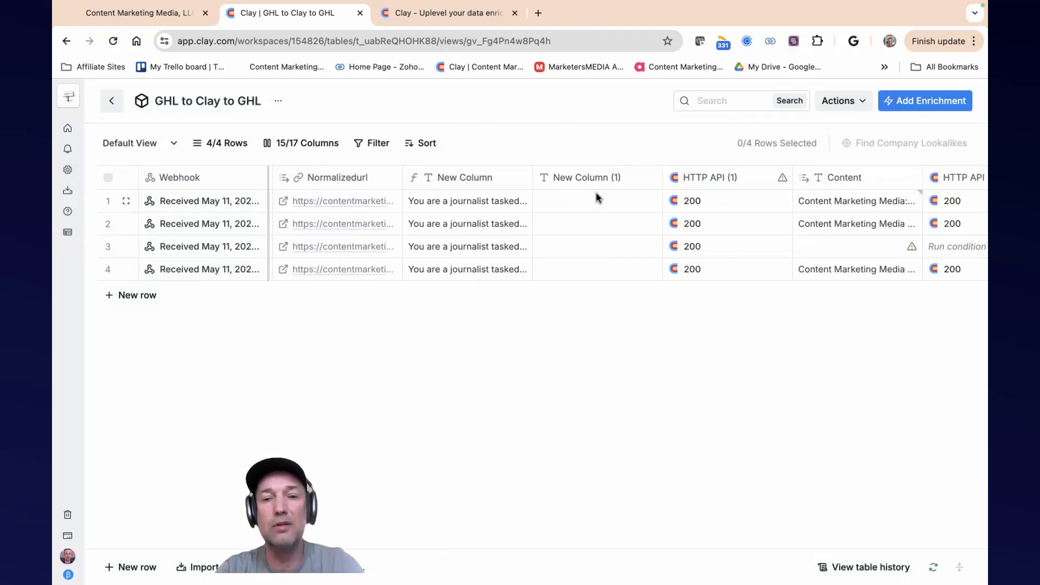
{"action": "left_click", "coordinate": [594, 180]}
{"action": "left_click", "coordinate": [592, 231]}
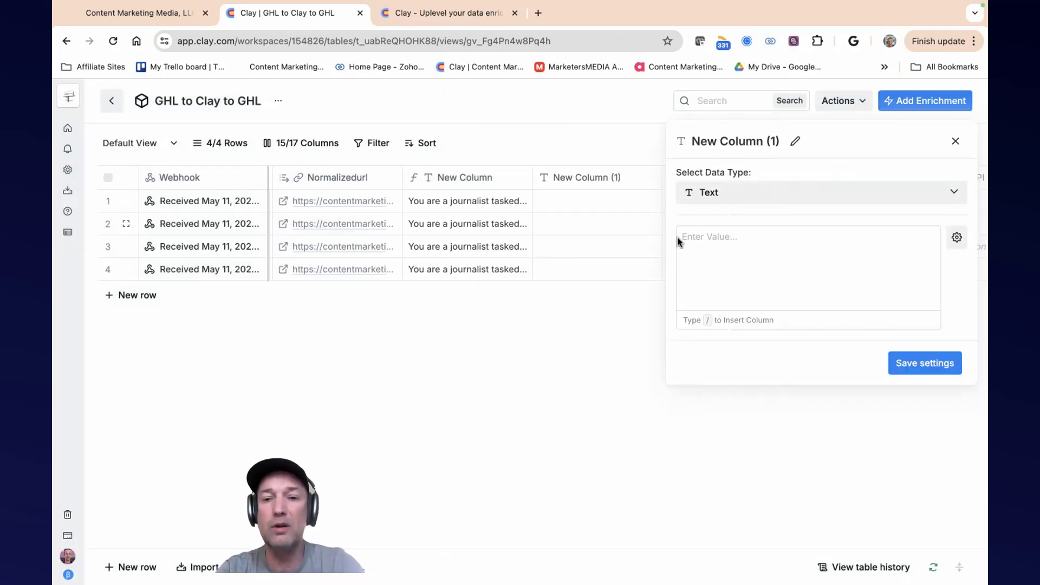
{"action": "left_click", "coordinate": [724, 240]}
{"action": "type", "text": "cohere/command-r"}
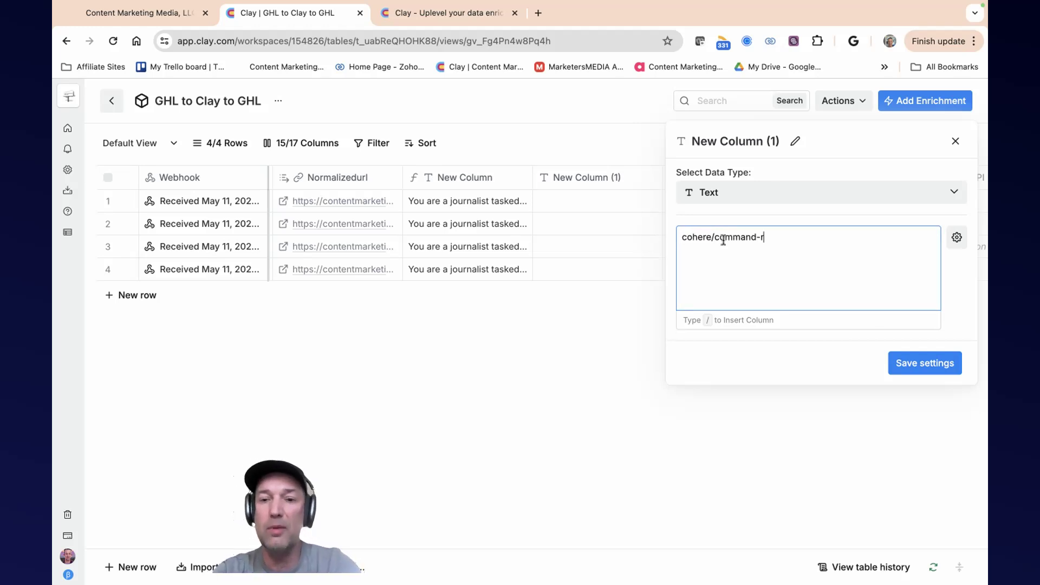
{"action": "left_click", "coordinate": [897, 363]}
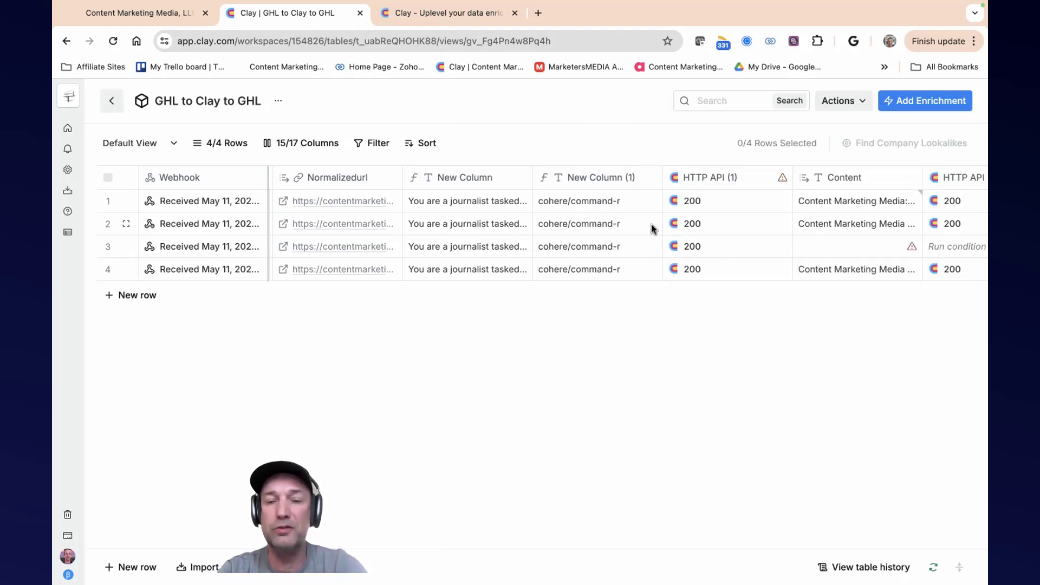
Replace the model value in the HTTP API (1) column's request body with New Column (1) and save without running
{"action": "left_click", "coordinate": [708, 186]}
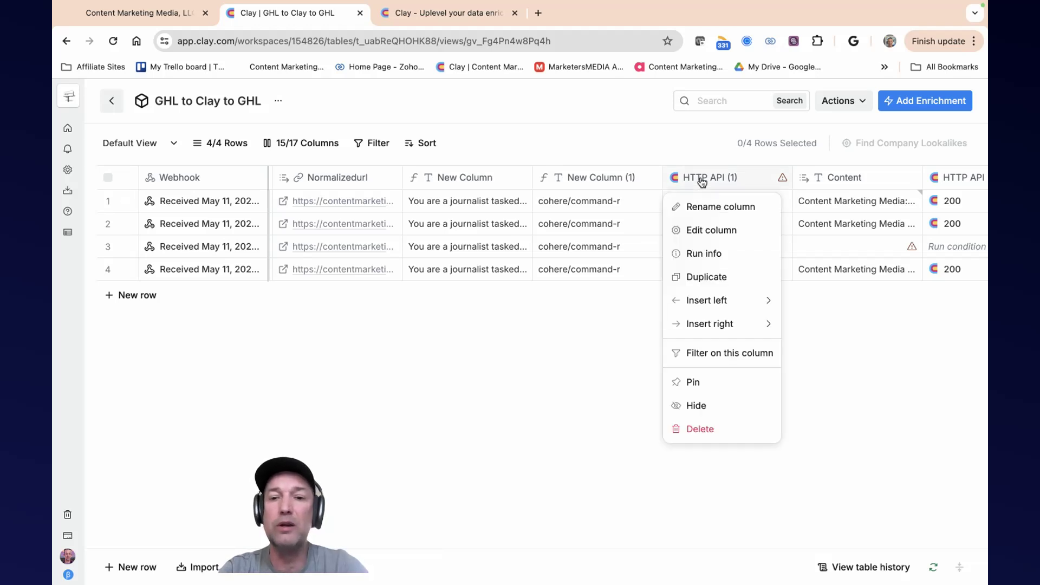
{"action": "left_click", "coordinate": [610, 230]}
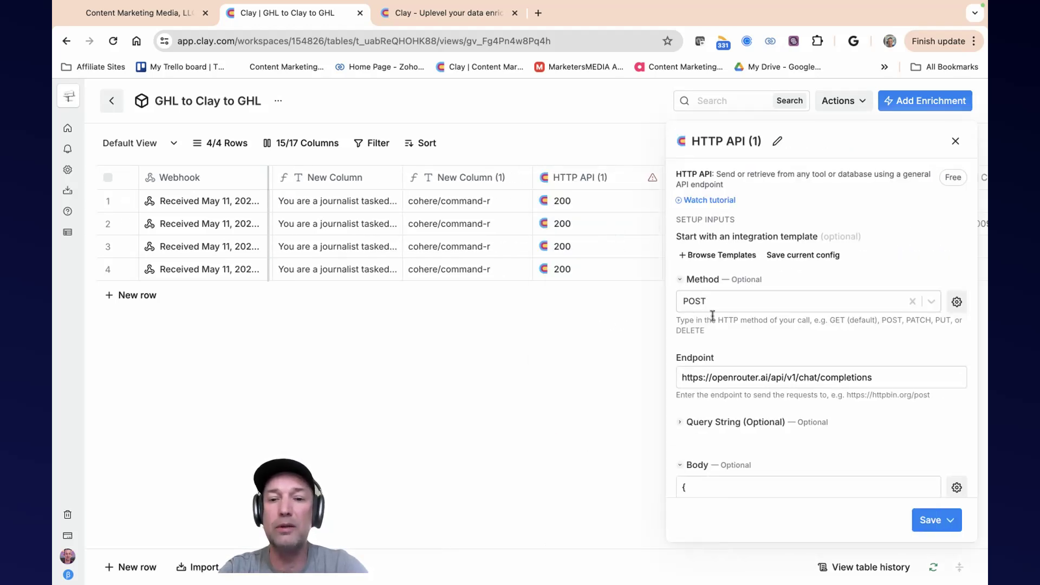
{"action": "scroll", "coordinate": [726, 327], "scroll_direction": "down", "scroll_amount": 3}
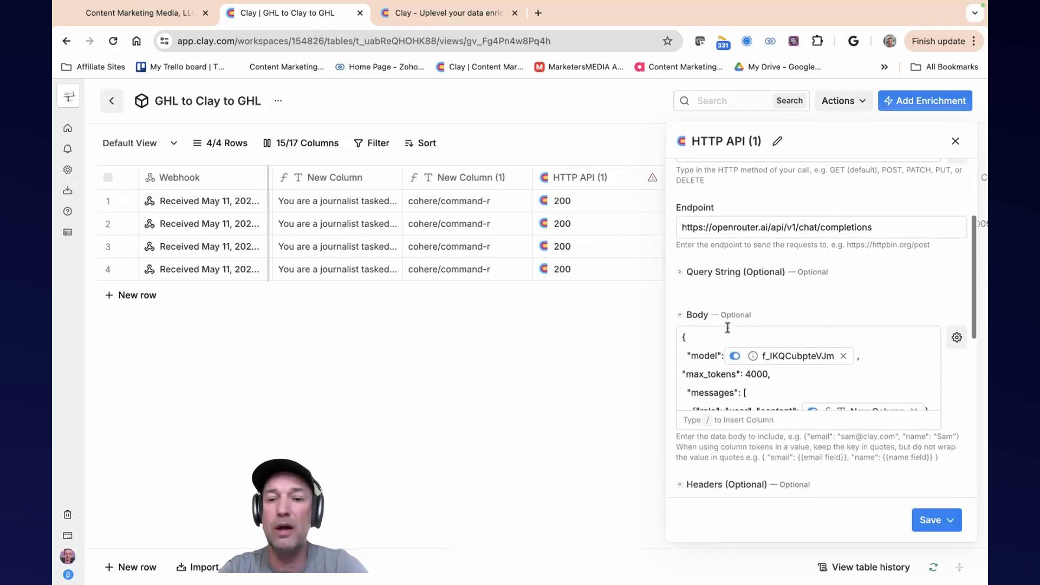
{"action": "left_click", "coordinate": [843, 356]}
{"action": "left_click", "coordinate": [726, 355]}
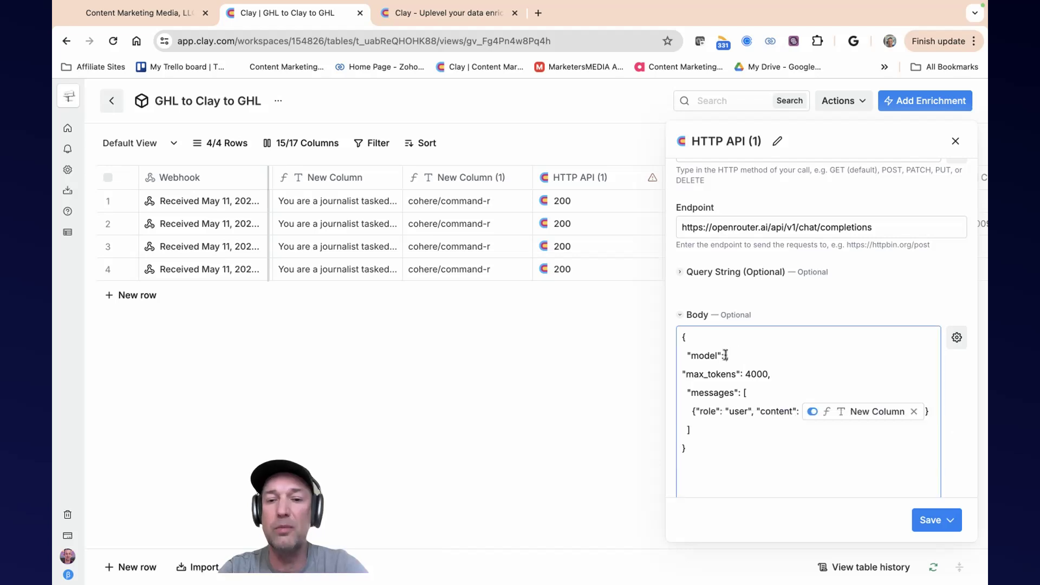
{"action": "type", "text": "/"}
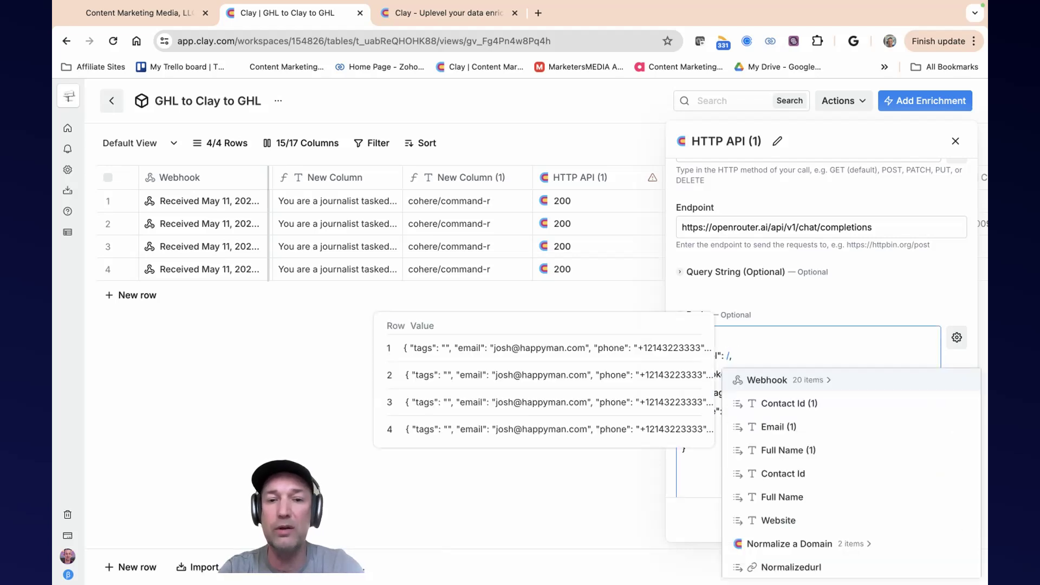
{"action": "scroll", "coordinate": [780, 496], "scroll_direction": "down", "scroll_amount": 3}
{"action": "left_click", "coordinate": [813, 496]}
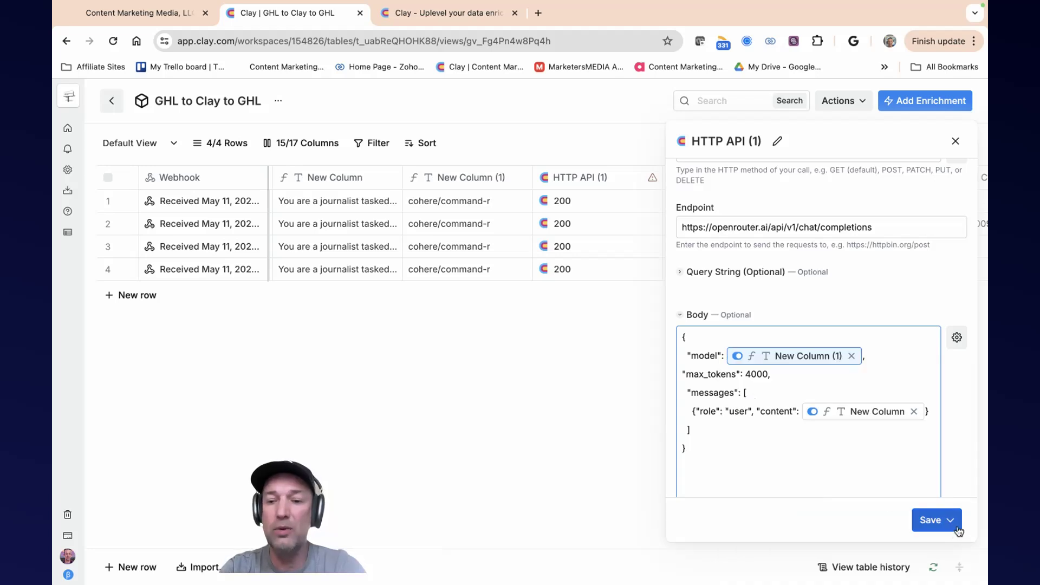
{"action": "left_click", "coordinate": [933, 520]}
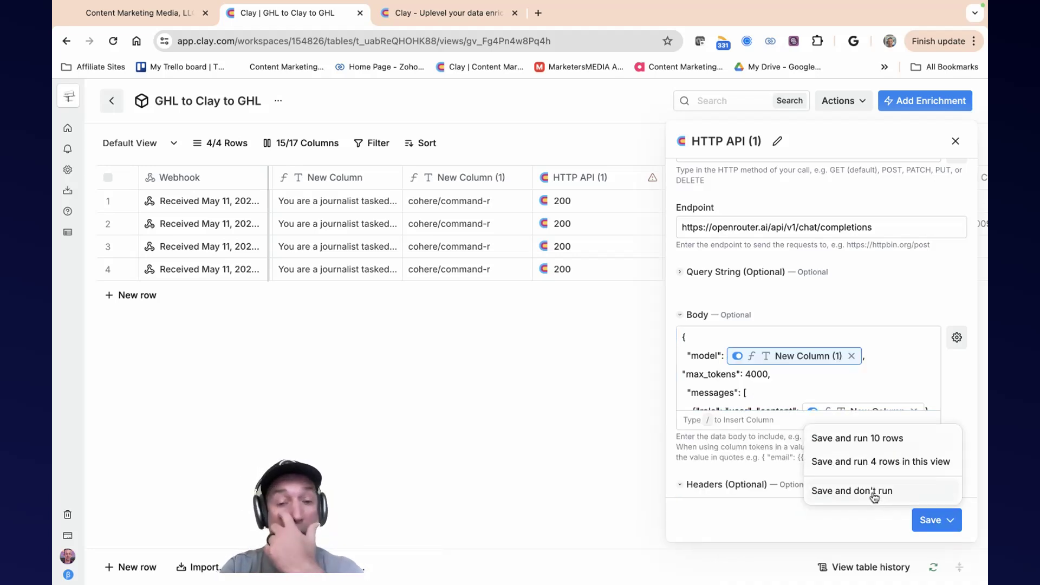
{"action": "left_click", "coordinate": [873, 494]}
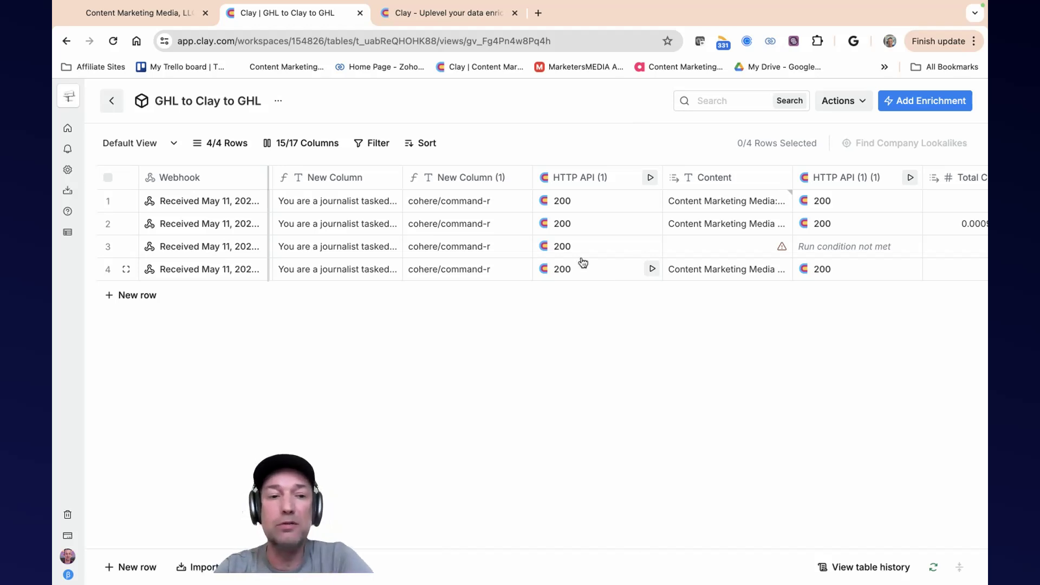
Switch to the contact's record in HighLevel, set the City to Houston and save the change
{"action": "left_click", "coordinate": [164, 18]}
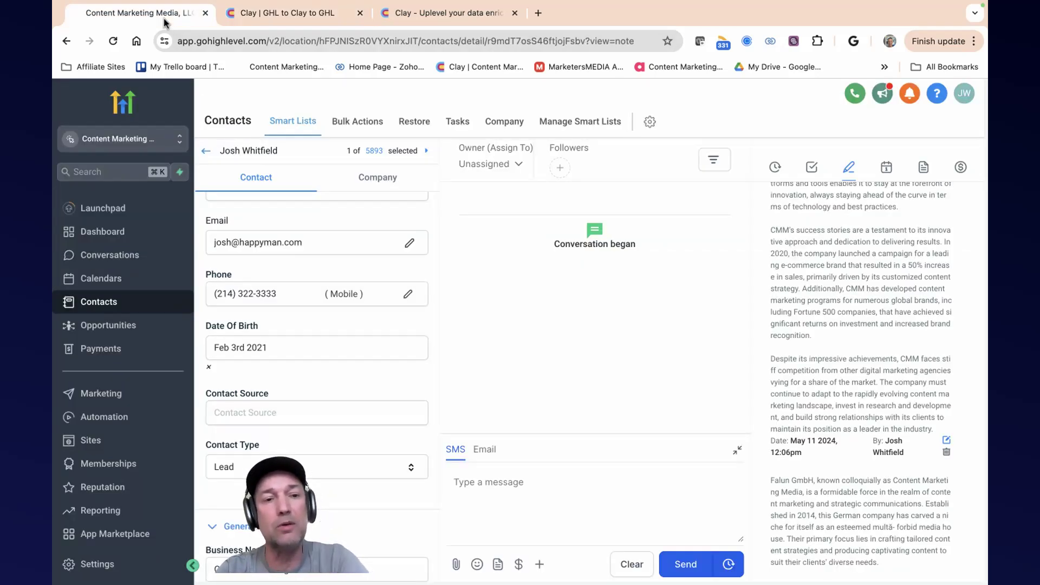
{"action": "scroll", "coordinate": [301, 338], "scroll_direction": "down", "scroll_amount": 4}
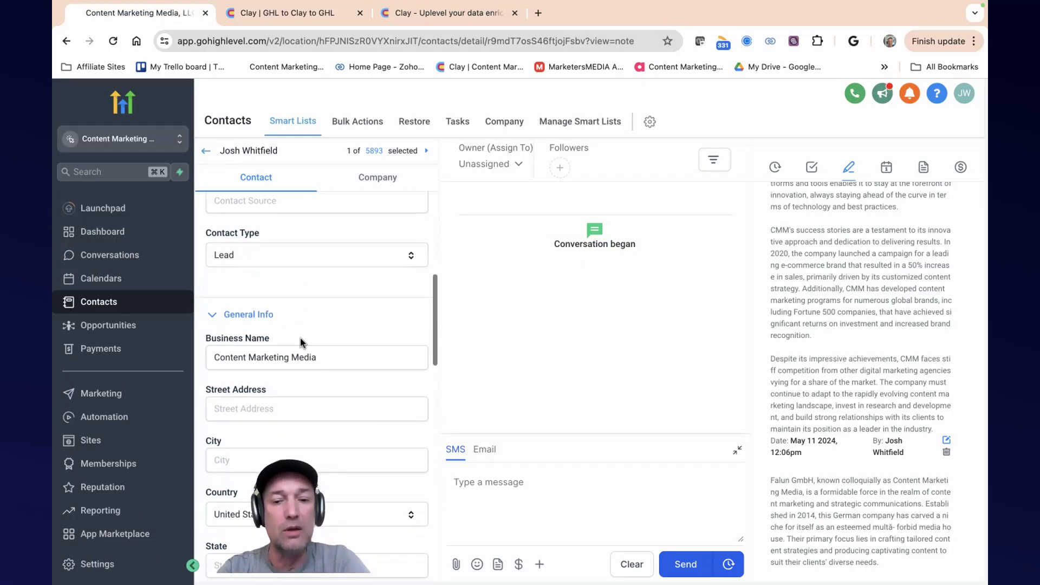
{"action": "left_click_drag", "start_coordinate": [327, 518], "coordinate": [817, 528]}
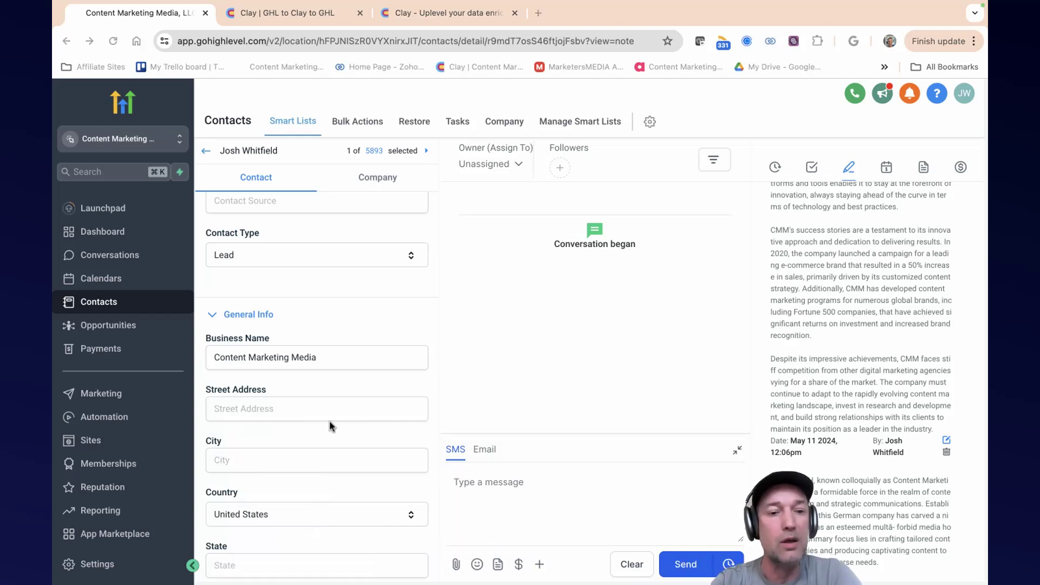
{"action": "left_click", "coordinate": [261, 466]}
{"action": "left_click", "coordinate": [242, 456]}
{"action": "type", "text": "Houston"}
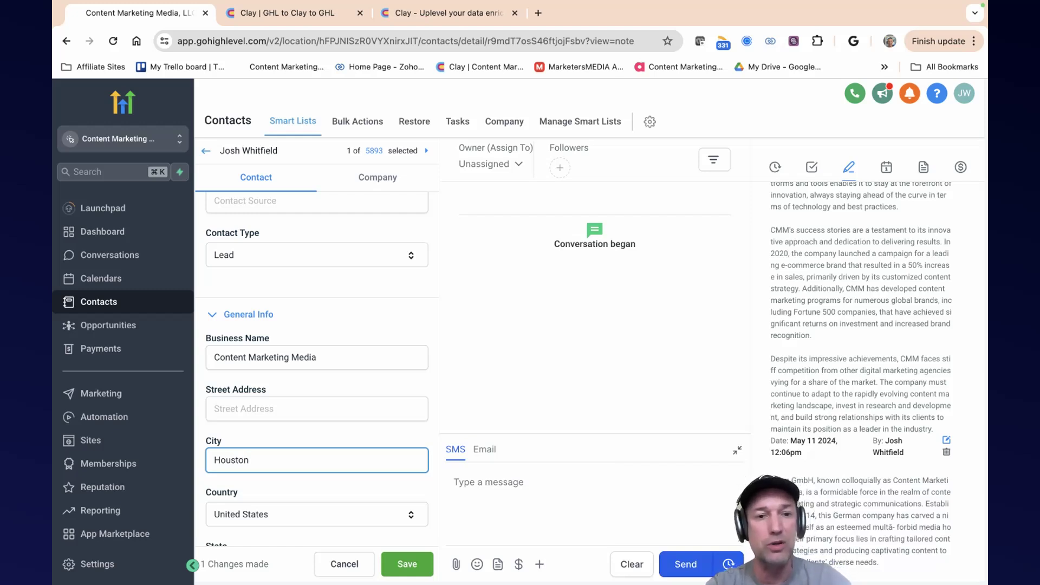
{"action": "left_click", "coordinate": [408, 566]}
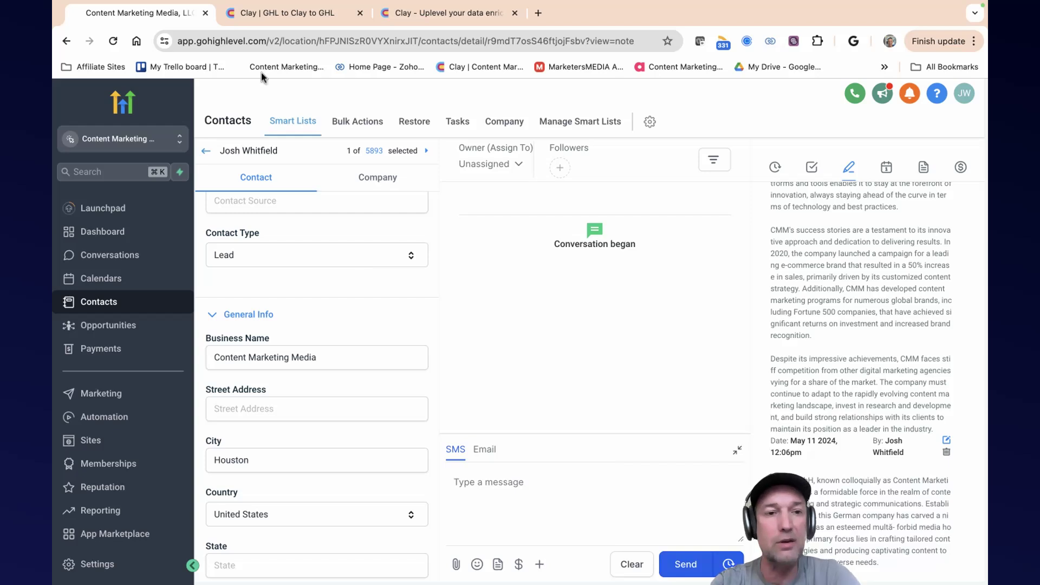
Return to the Clay table and copy cohere/command-r from row 4 into row 5 of New Column (1)
{"action": "left_click", "coordinate": [286, 17]}
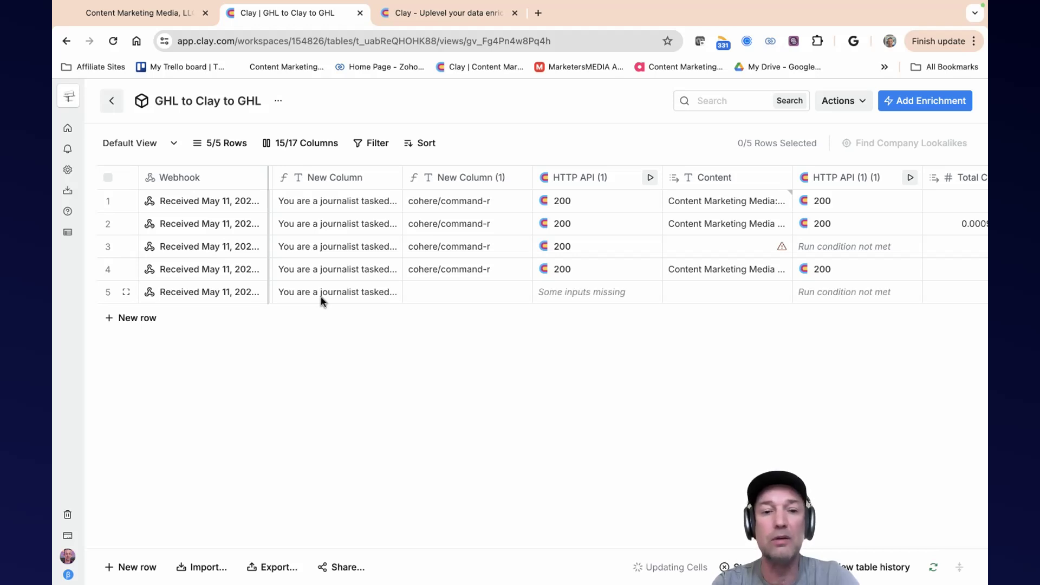
{"action": "double_click", "coordinate": [469, 270]}
{"action": "key", "text": "super+c"}
{"action": "left_click_drag", "start_coordinate": [496, 269], "coordinate": [401, 266]}
{"action": "double_click", "coordinate": [429, 293]}
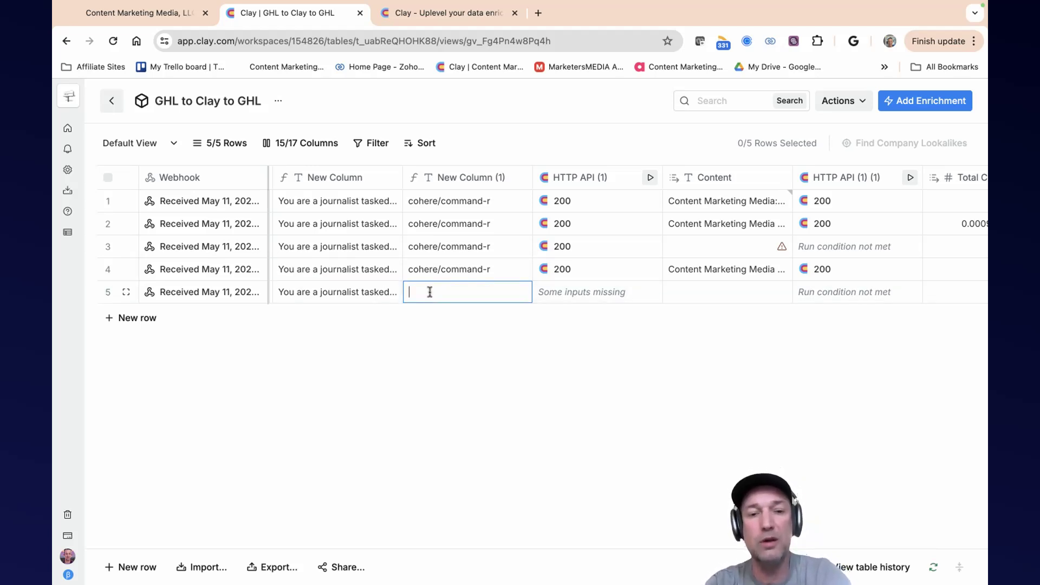
{"action": "key", "text": "super+v"}
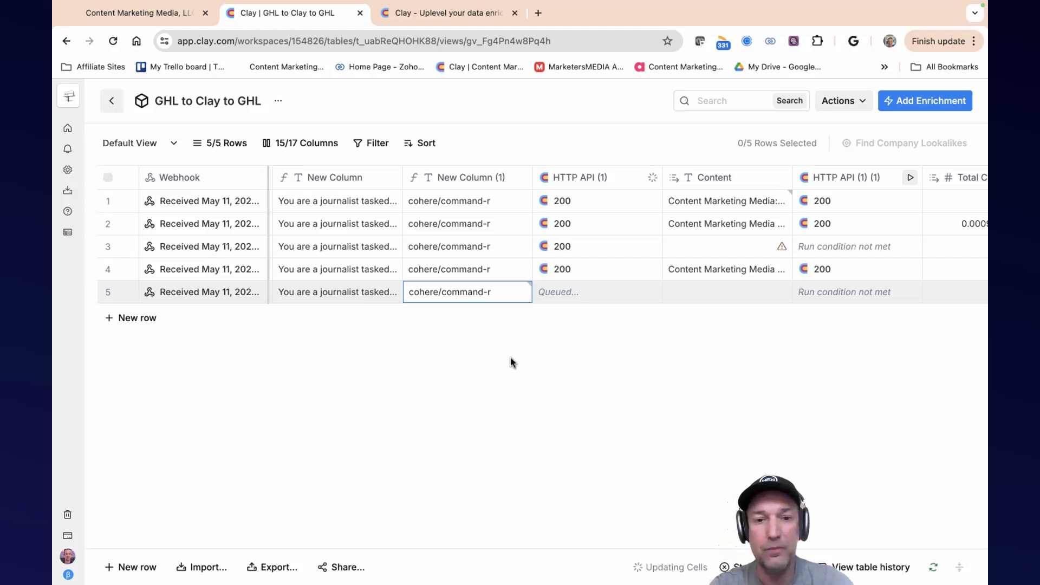
Check row 5's API, content and cost results, and switch to HighLevel to review the contact's notes
{"action": "scroll", "coordinate": [541, 366], "scroll_direction": "right", "scroll_amount": 3}
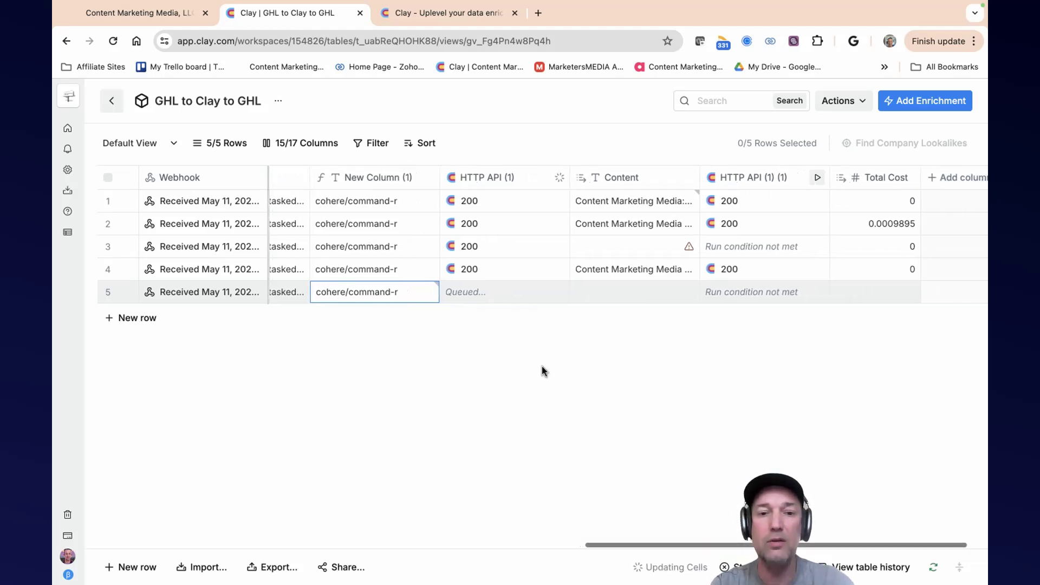
{"action": "scroll", "coordinate": [542, 366], "scroll_direction": "right", "scroll_amount": 2}
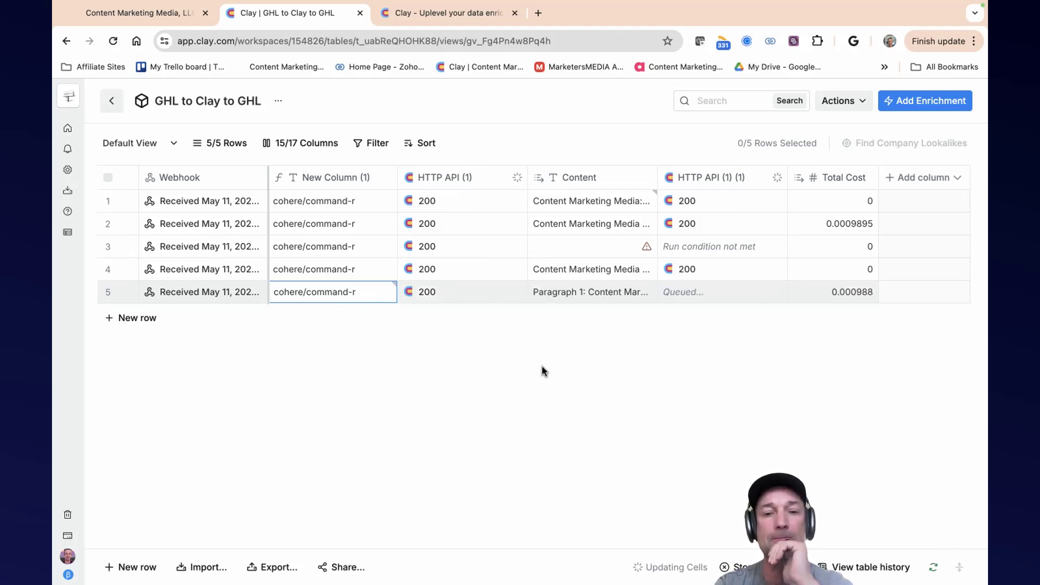
{"action": "scroll", "coordinate": [632, 349], "scroll_direction": "right", "scroll_amount": 1}
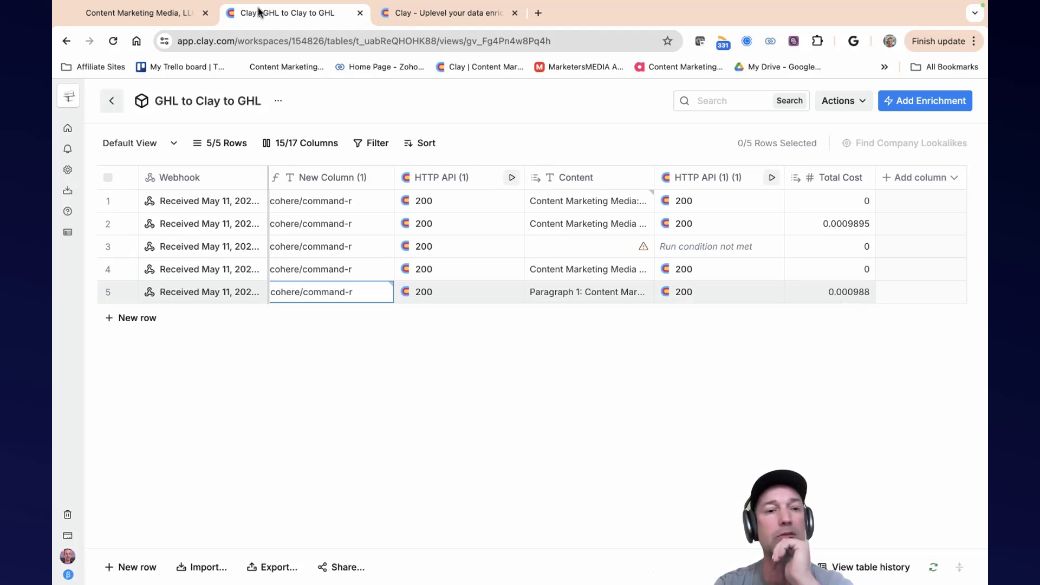
{"action": "left_click", "coordinate": [161, 15]}
{"action": "scroll", "coordinate": [841, 306], "scroll_direction": "up", "scroll_amount": 5}
{"action": "left_click", "coordinate": [849, 167]}
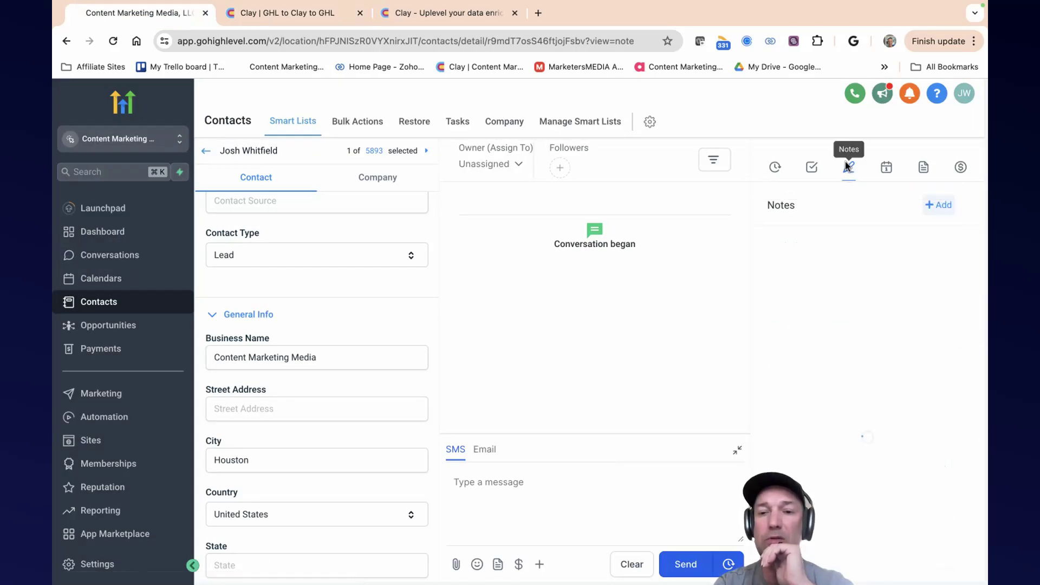
{"action": "scroll", "coordinate": [868, 330], "scroll_direction": "down", "scroll_amount": 1}
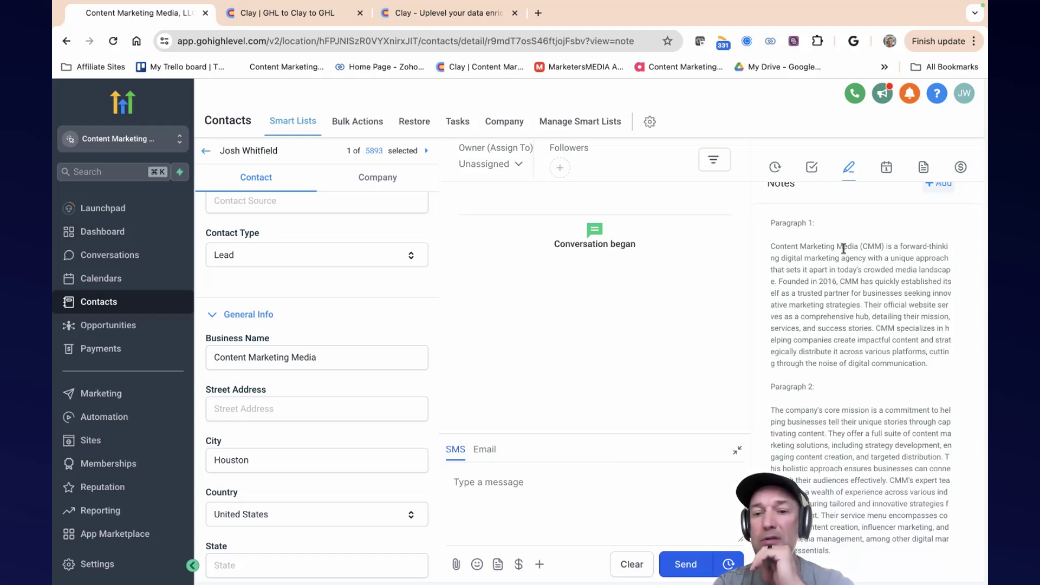
View row 5's full Content text in the Clay table and compare it with the contact's notes in HighLevel
{"action": "left_click", "coordinate": [322, 16]}
{"action": "left_click", "coordinate": [596, 293]}
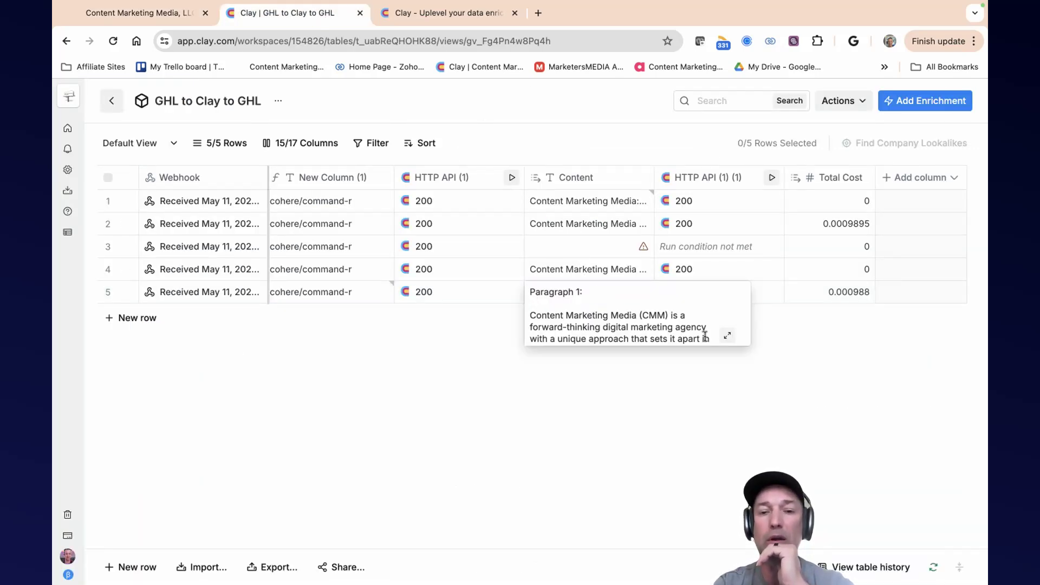
{"action": "left_click", "coordinate": [723, 337]}
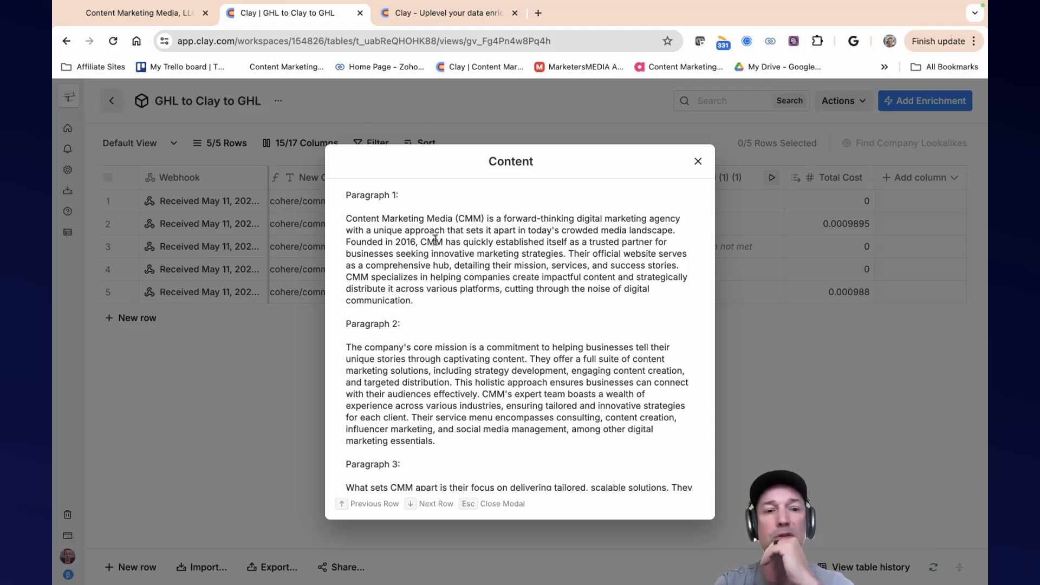
{"action": "left_click", "coordinate": [129, 19]}
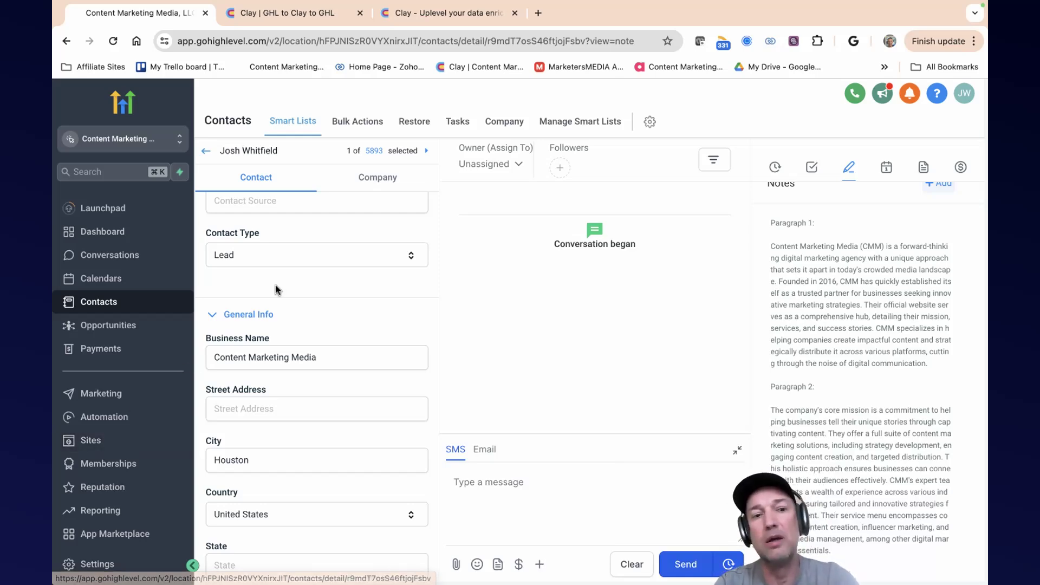
{"action": "left_click", "coordinate": [436, 15]}
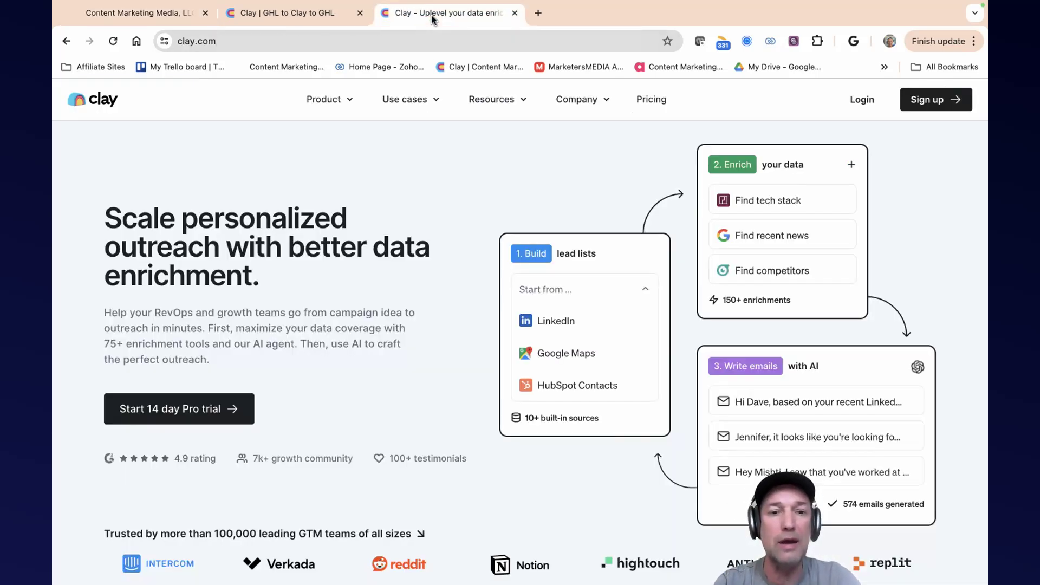
{"action": "left_click", "coordinate": [288, 17]}
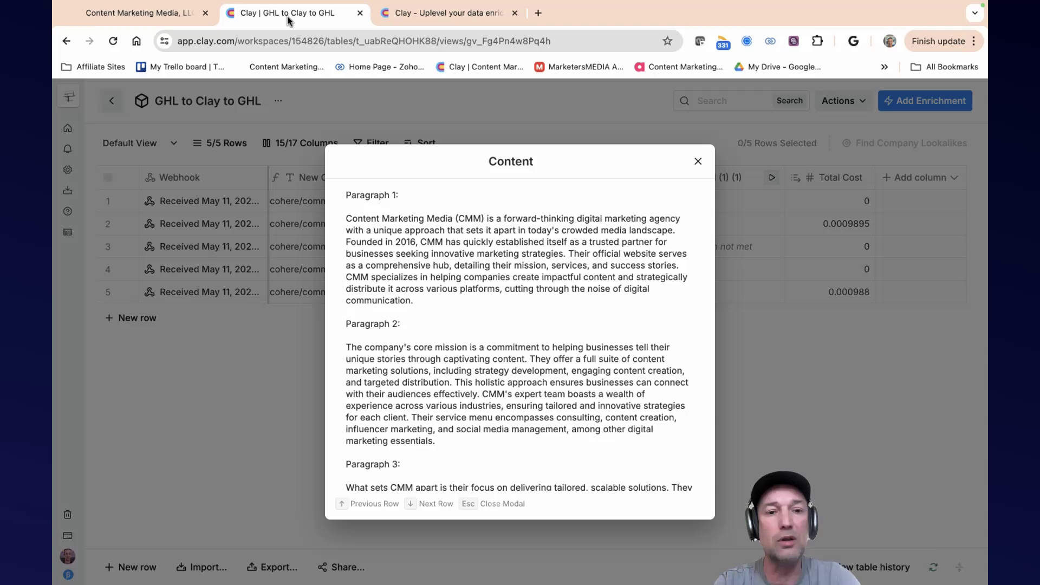
{"action": "left_click", "coordinate": [698, 162]}
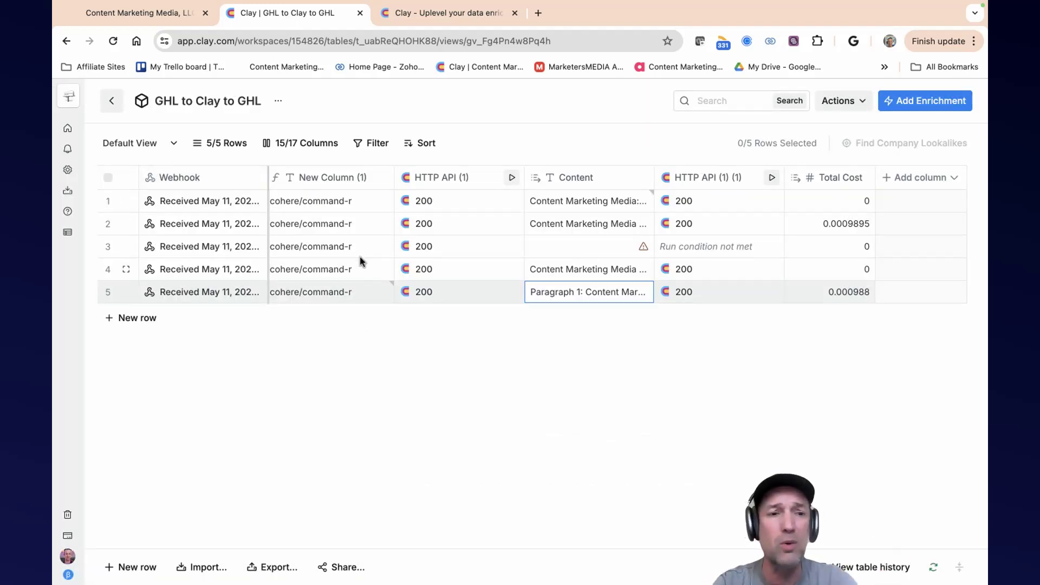
Go back to the Clay workspace, browse the tables in the Shared Templates folder and revisit the contact's notes in HighLevel
{"action": "left_click", "coordinate": [116, 106]}
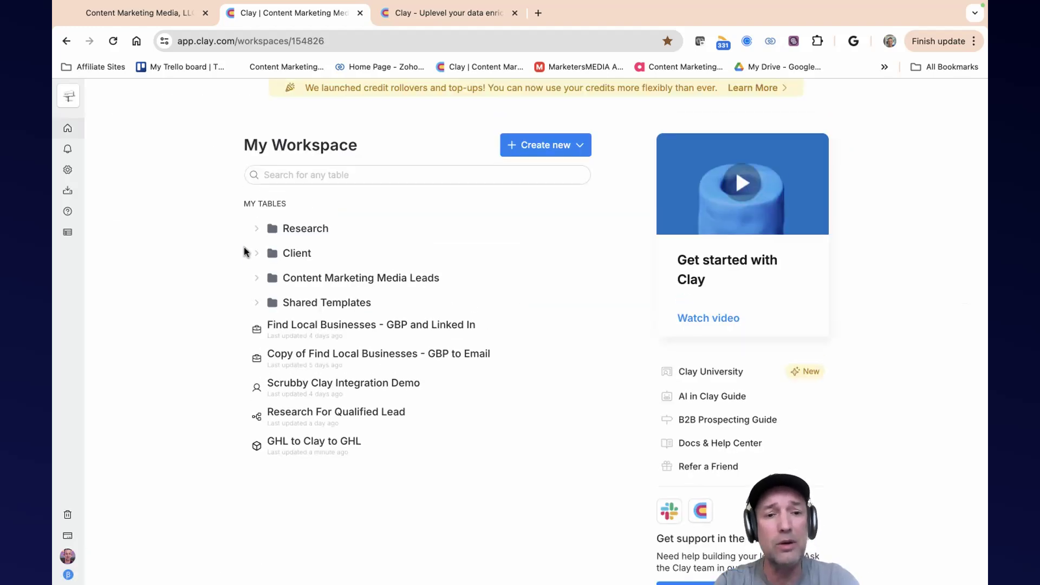
{"action": "left_click", "coordinate": [256, 304]}
{"action": "scroll", "coordinate": [357, 363], "scroll_direction": "down", "scroll_amount": 10}
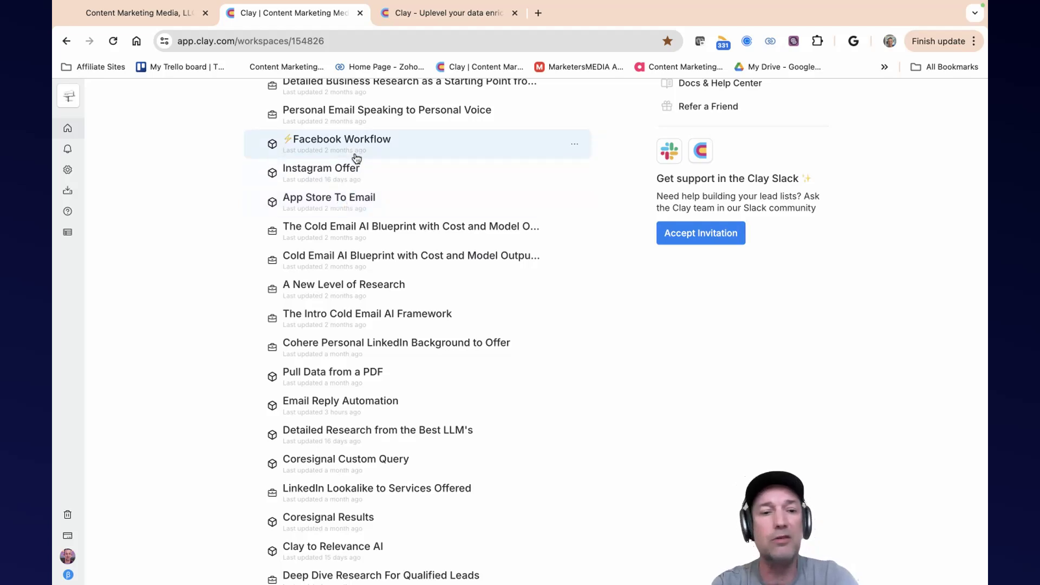
{"action": "scroll", "coordinate": [357, 318], "scroll_direction": "down", "scroll_amount": 4}
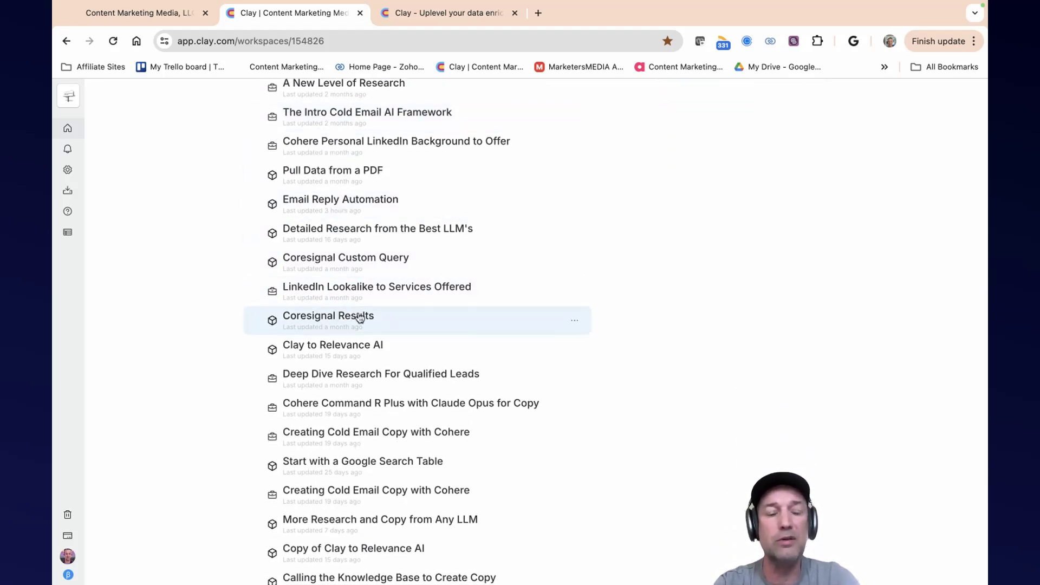
{"action": "scroll", "coordinate": [361, 318], "scroll_direction": "down", "scroll_amount": 2}
{"action": "scroll", "coordinate": [361, 318], "scroll_direction": "down", "scroll_amount": 1}
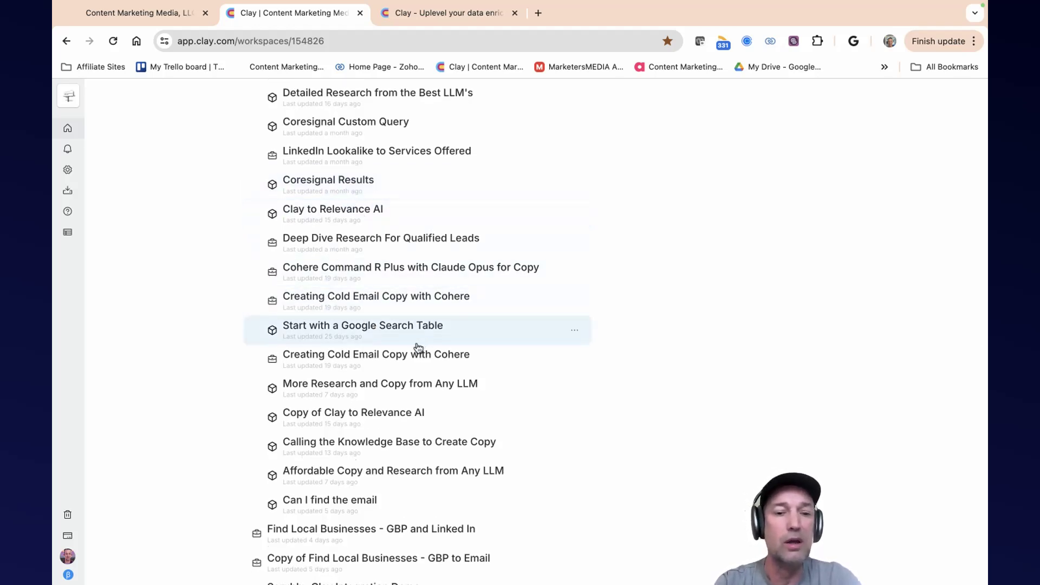
{"action": "scroll", "coordinate": [442, 290], "scroll_direction": "down", "scroll_amount": 2}
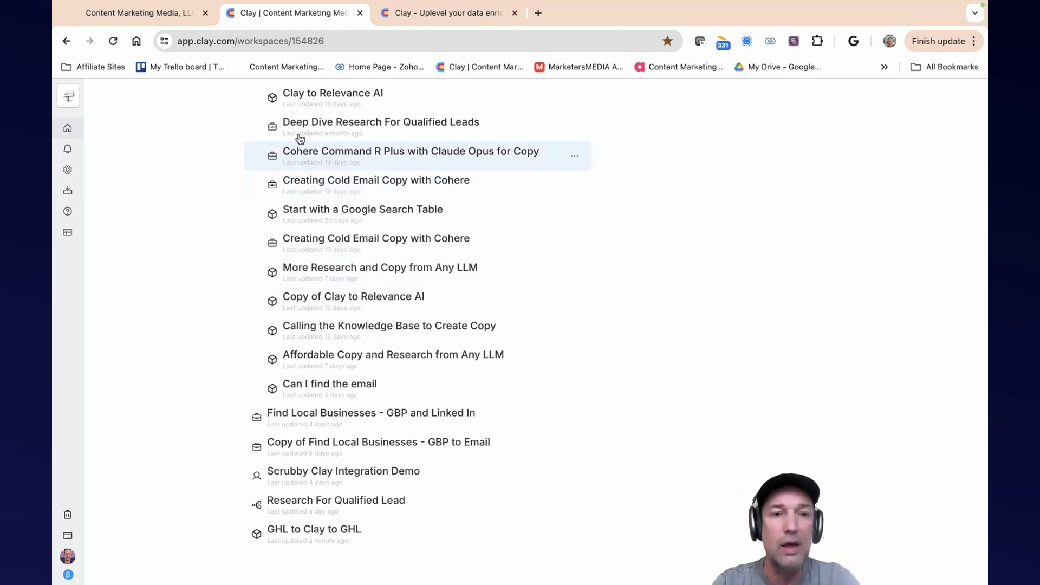
{"action": "left_click", "coordinate": [179, 20]}
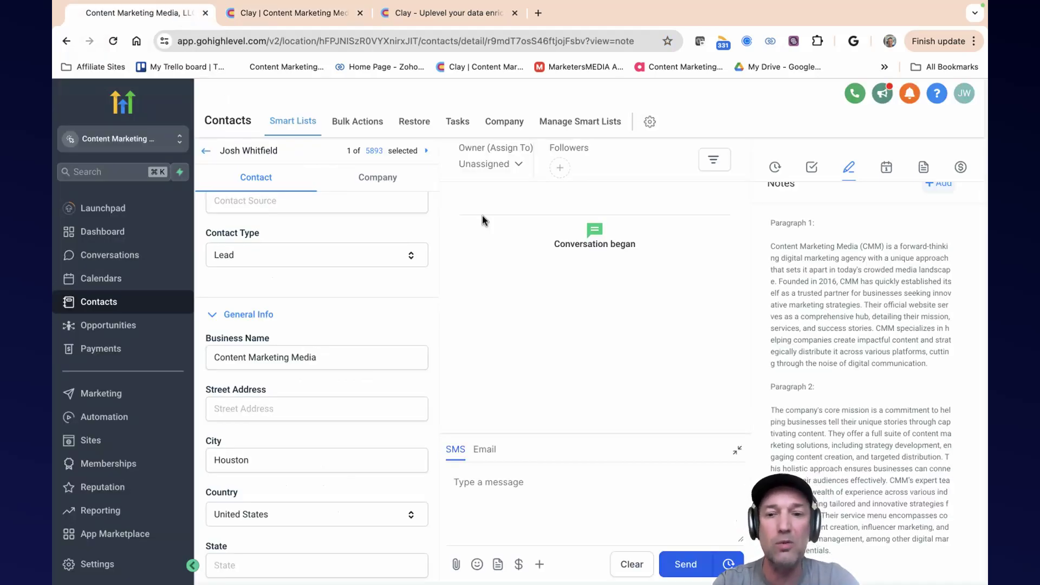
{"action": "scroll", "coordinate": [878, 297], "scroll_direction": "up", "scroll_amount": 1}
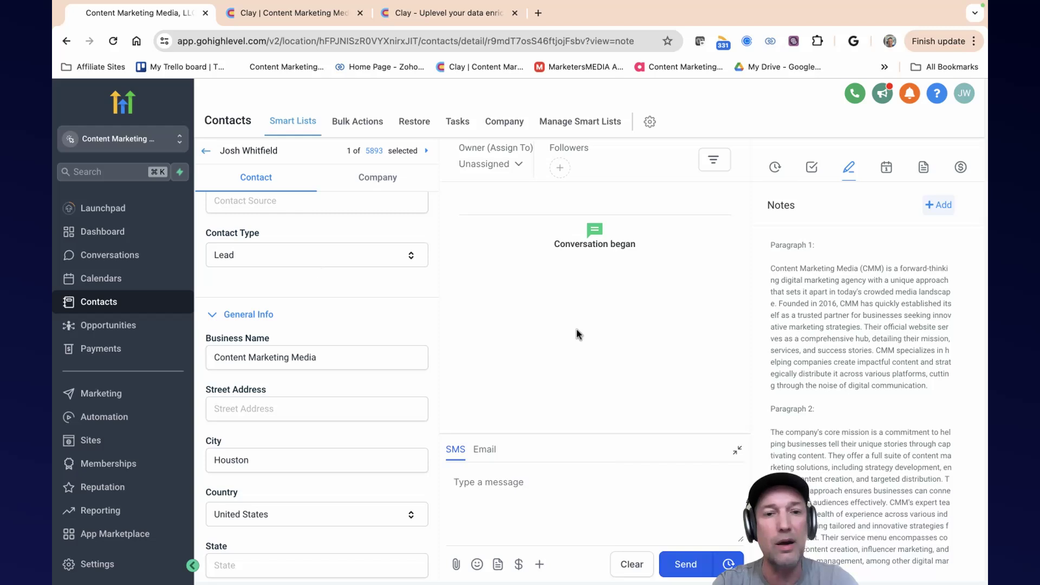
View Clay's Start with a Google Search Table and GPT Vision Brand Analysis templates, and return to the HighLevel contact
{"action": "left_click", "coordinate": [284, 15]}
{"action": "left_click", "coordinate": [342, 210]}
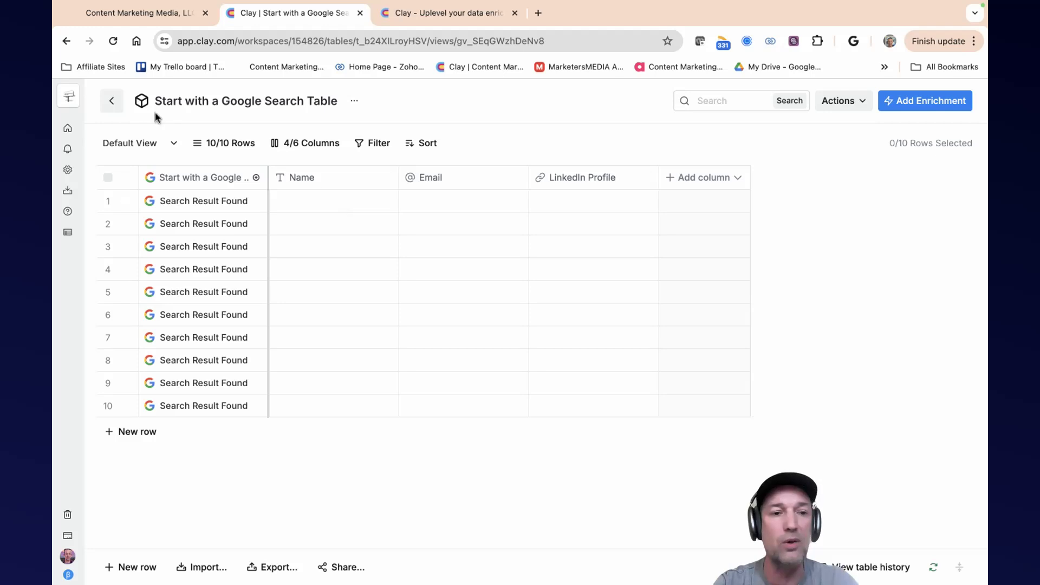
{"action": "left_click", "coordinate": [111, 101]}
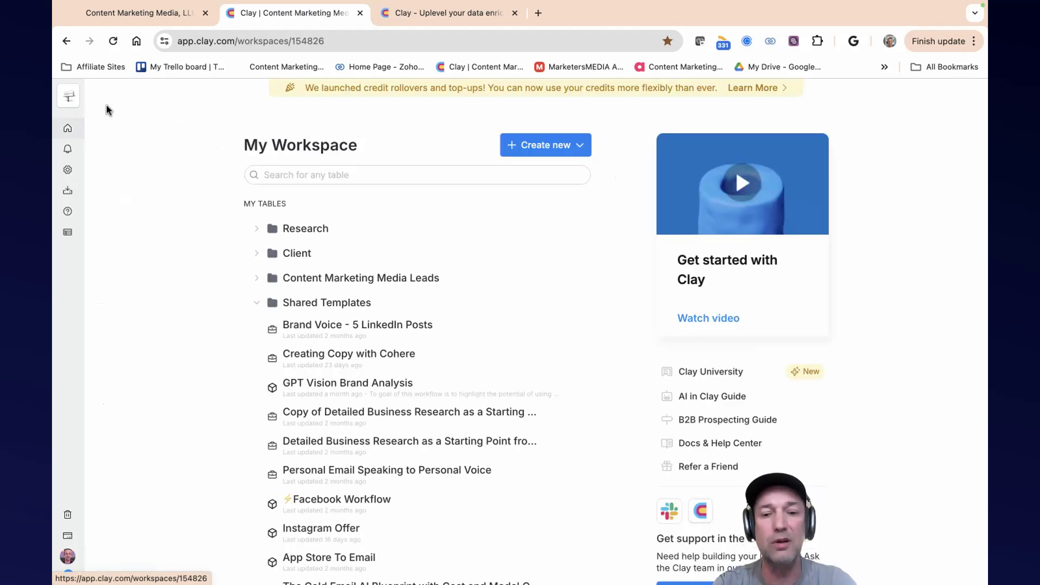
{"action": "left_click", "coordinate": [330, 383]}
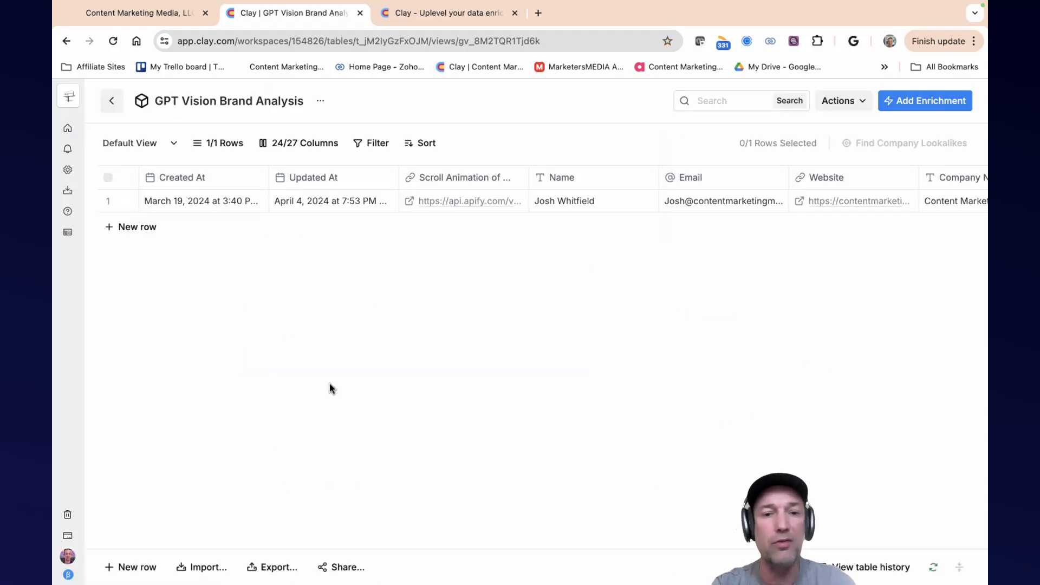
{"action": "scroll", "coordinate": [539, 209], "scroll_direction": "right", "scroll_amount": 5}
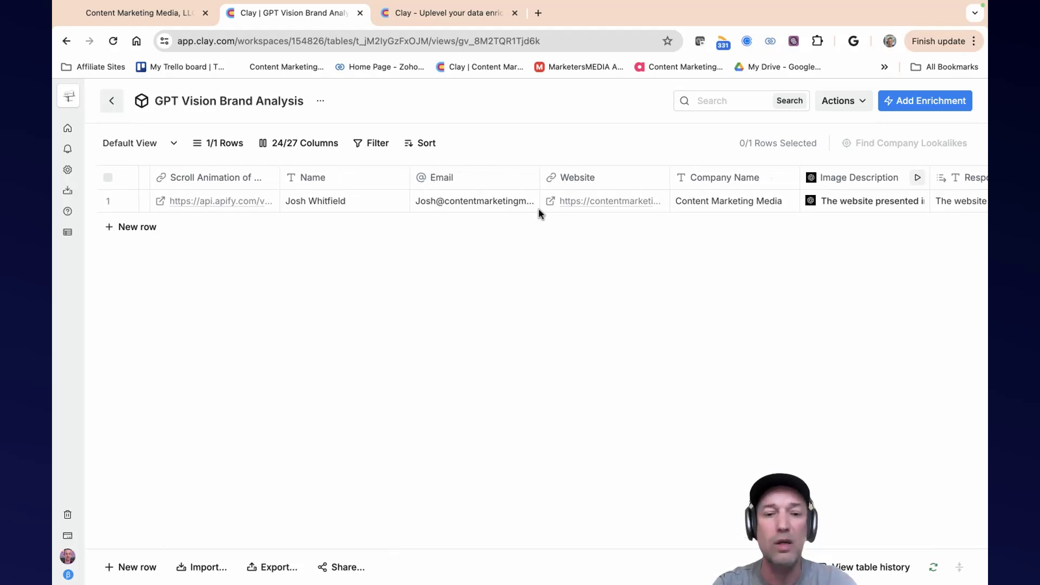
{"action": "left_click", "coordinate": [170, 20]}
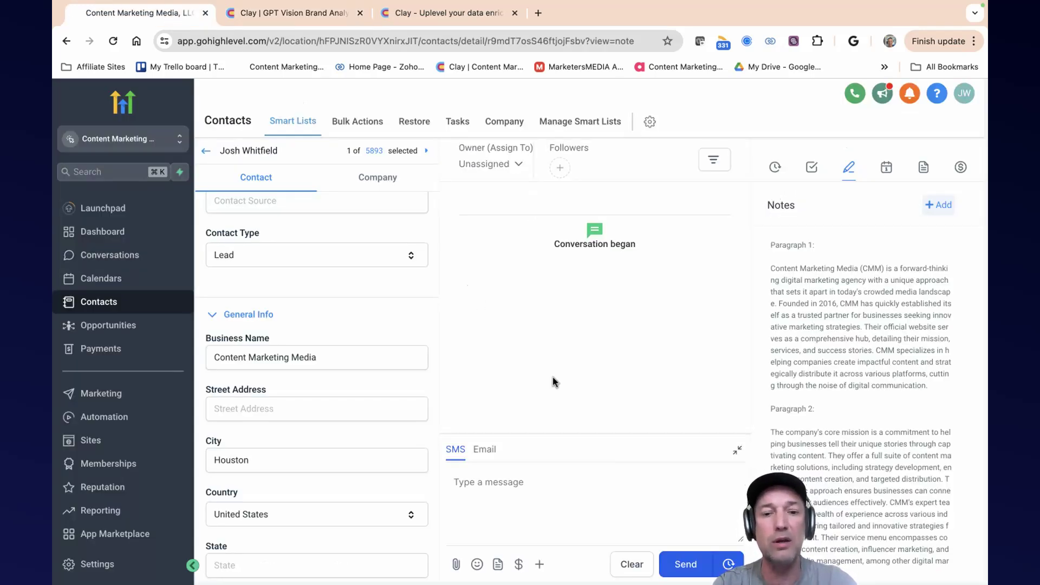